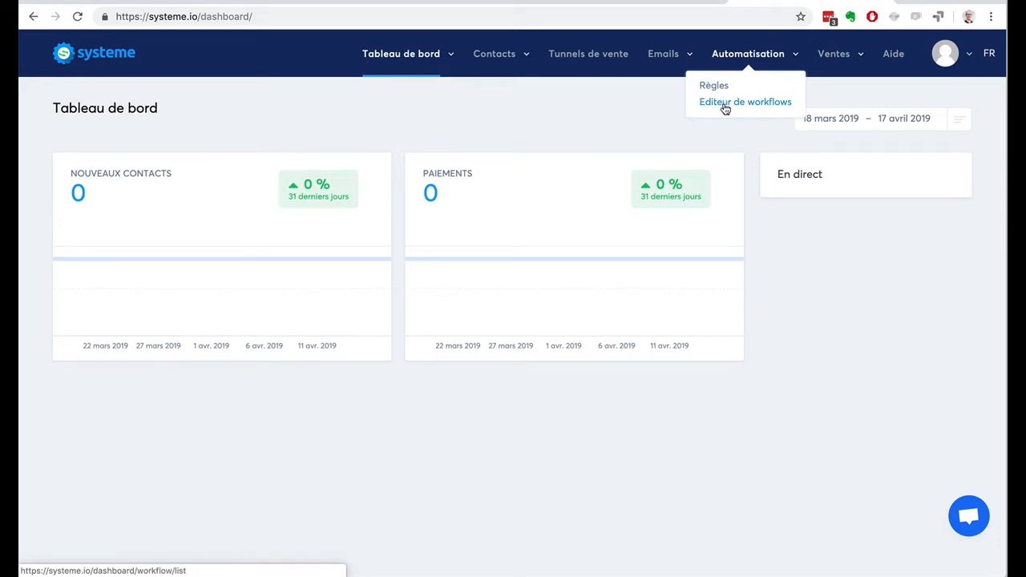
Open the automation rules list and look through the trigger types available for filtering
{"action": "left_click", "coordinate": [714, 87]}
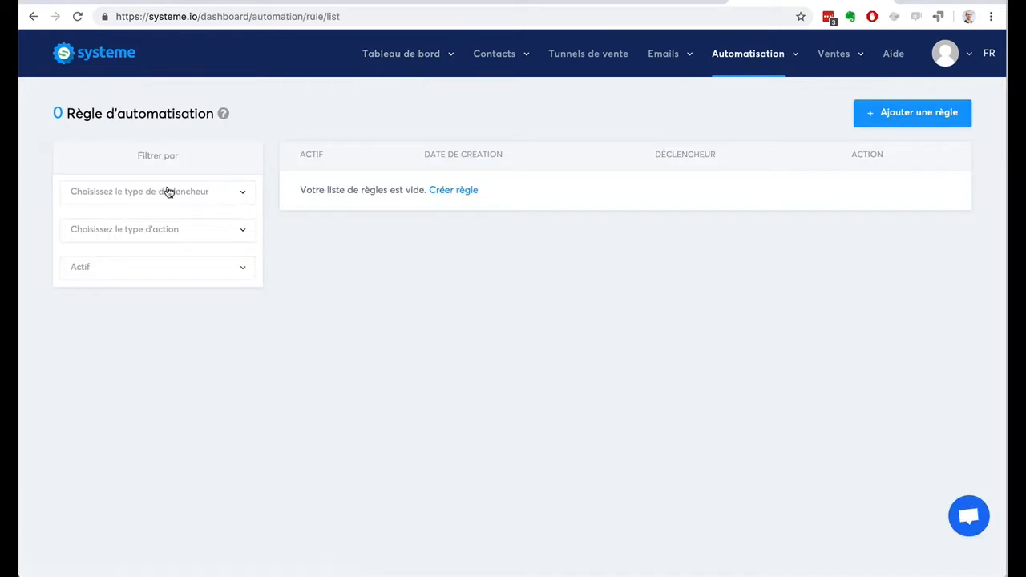
{"action": "left_click", "coordinate": [169, 193]}
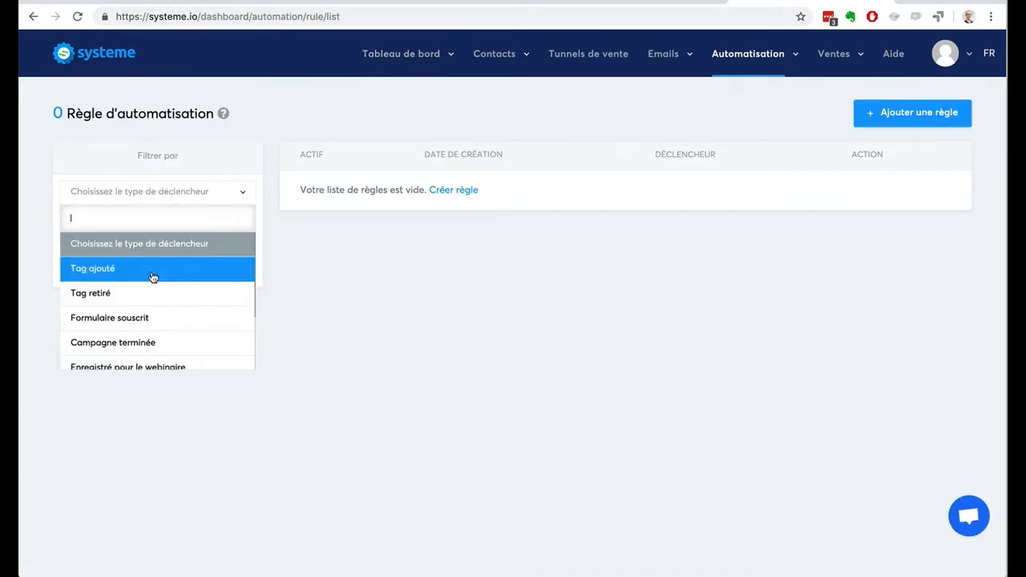
{"action": "scroll", "coordinate": [151, 318], "scroll_direction": "down", "scroll_amount": 2}
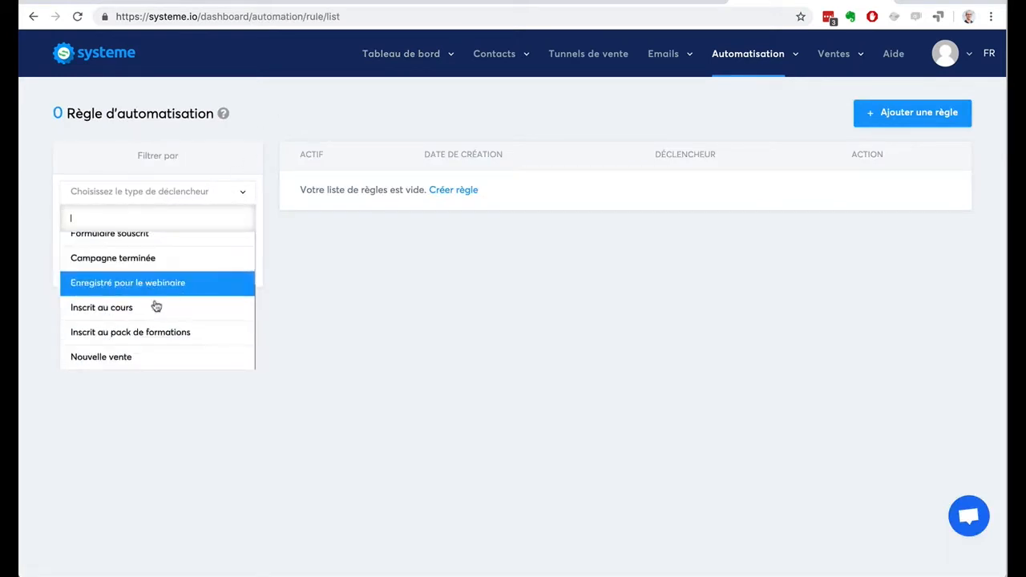
{"action": "left_click", "coordinate": [291, 310]}
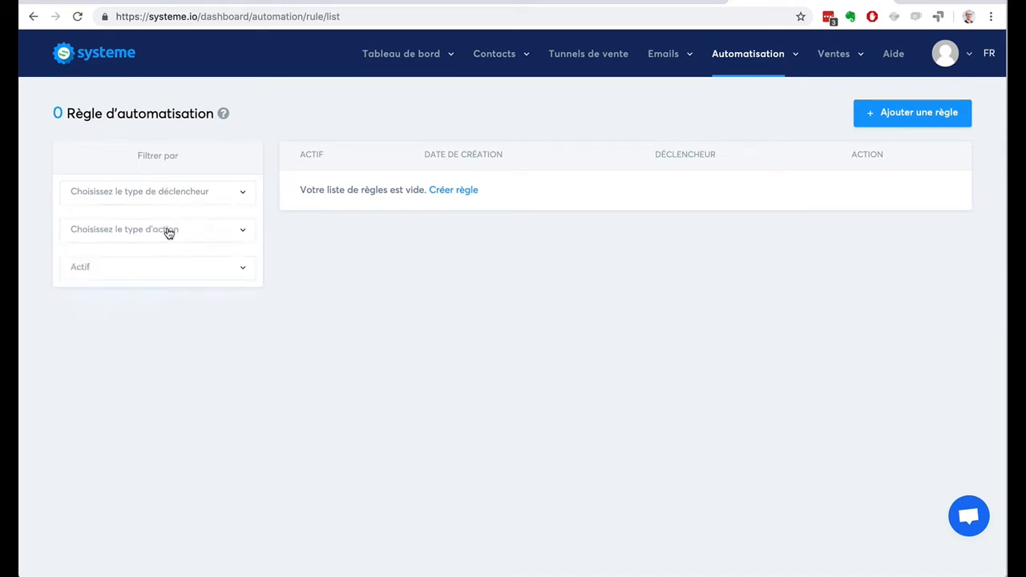
Start a new automation rule with the Formulaire souscrit trigger for the funnel step "Génération d'audience: Formulaire de blog"
{"action": "left_click", "coordinate": [886, 116]}
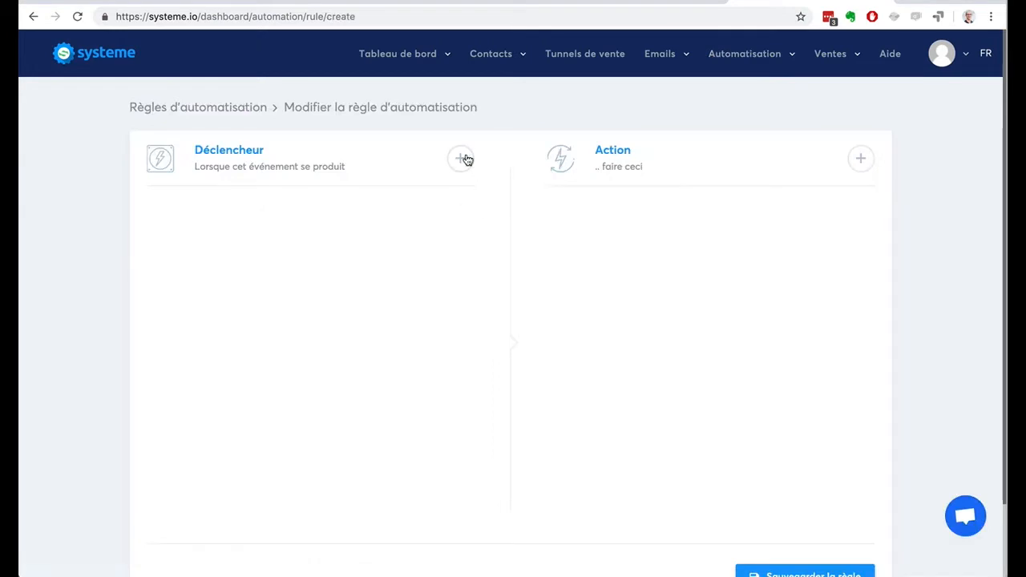
{"action": "left_click", "coordinate": [459, 158]}
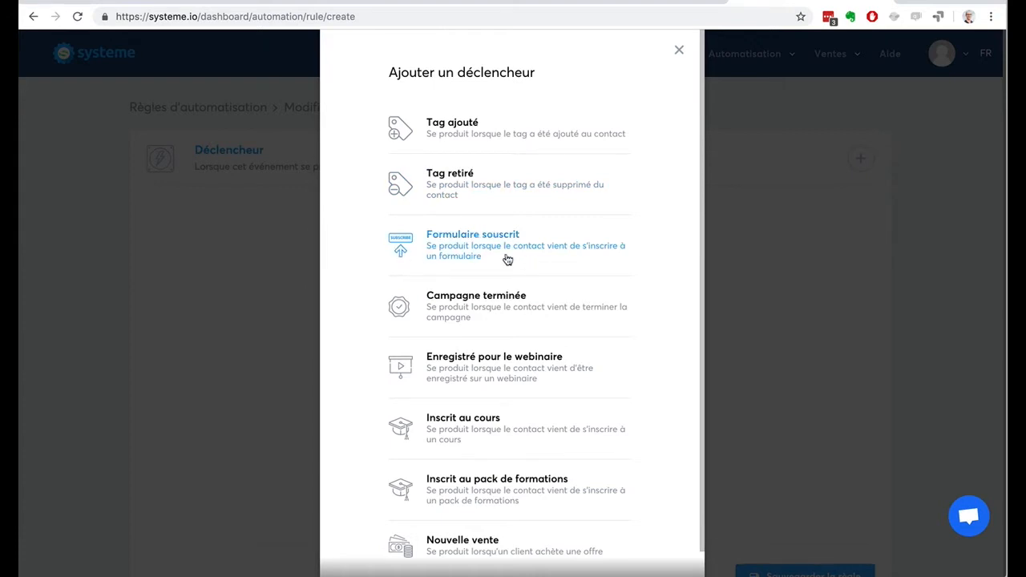
{"action": "scroll", "coordinate": [393, 323], "scroll_direction": "down", "scroll_amount": 1}
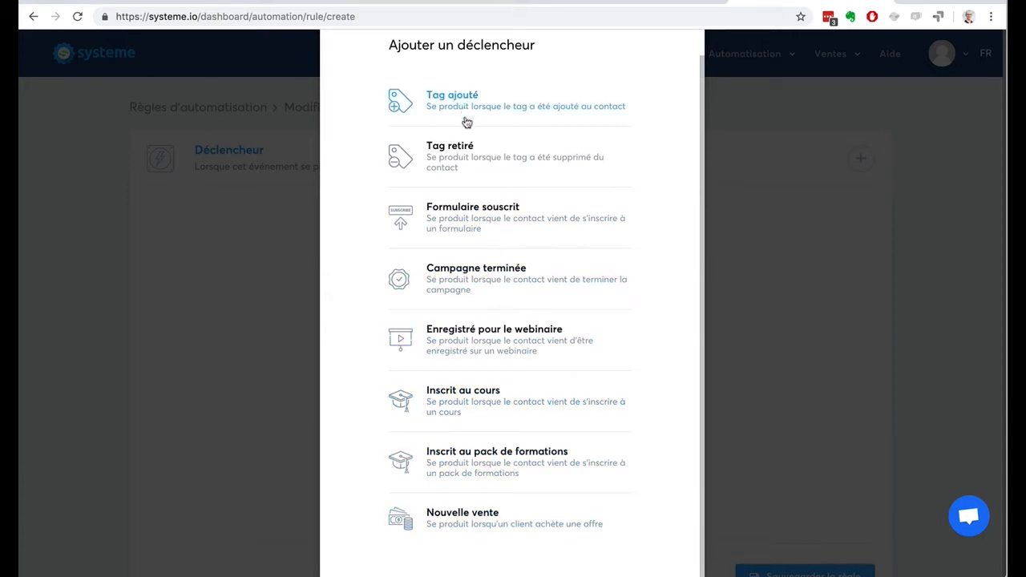
{"action": "left_click", "coordinate": [479, 219]}
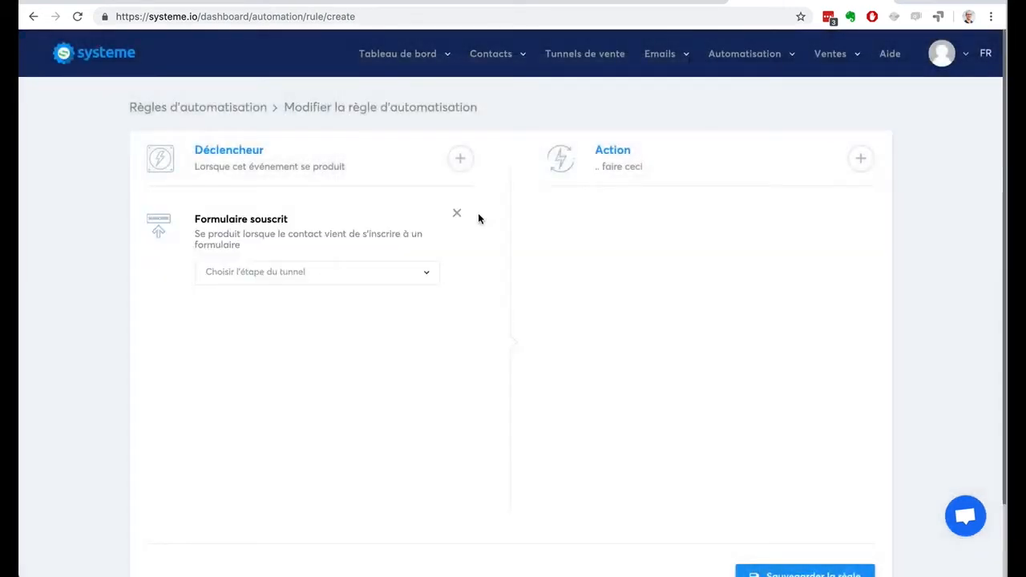
{"action": "left_click", "coordinate": [368, 274]}
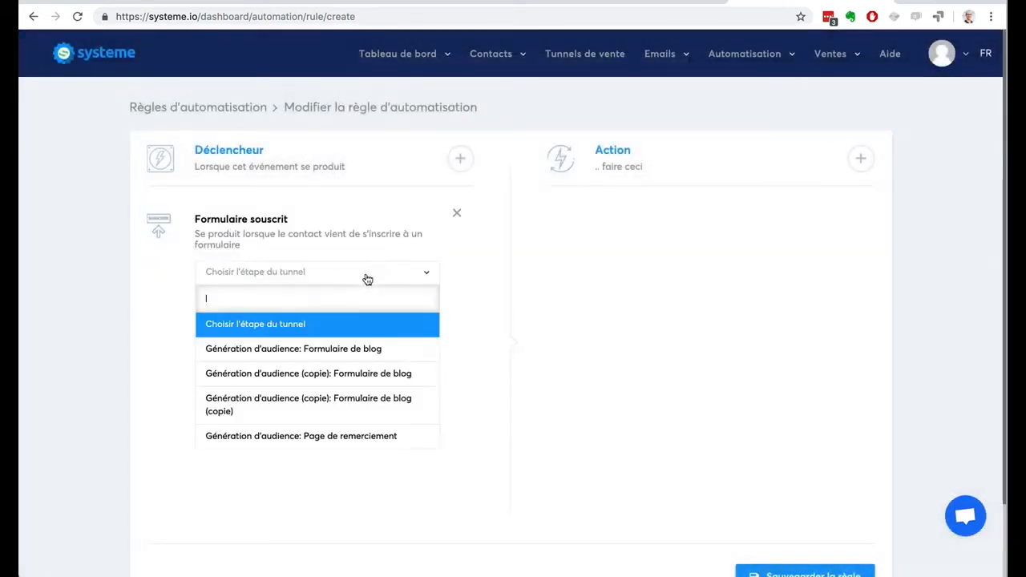
{"action": "left_click", "coordinate": [358, 349]}
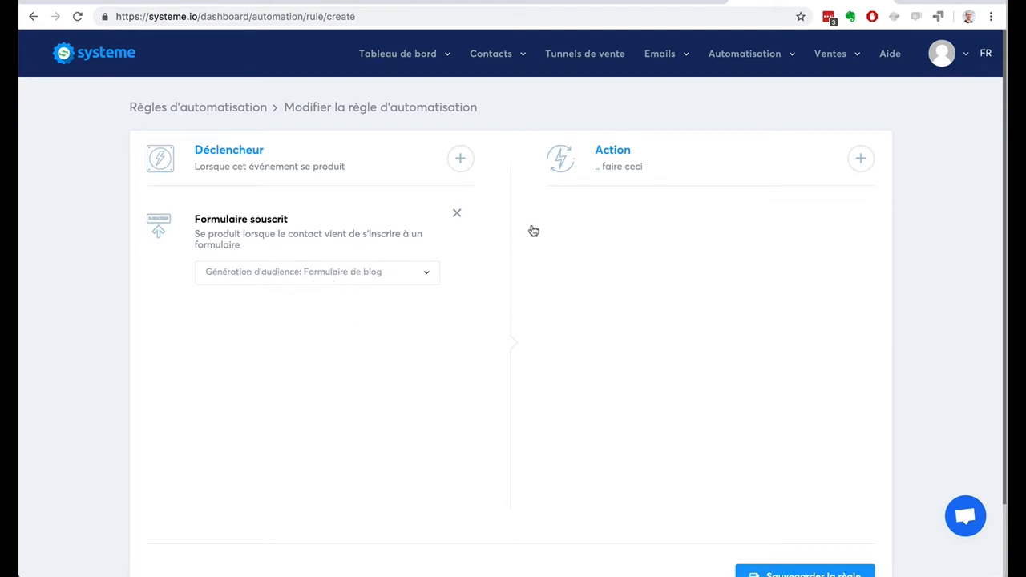
Add an Ajouter un tag action to the rule that assigns the Contacts tag
{"action": "left_click", "coordinate": [860, 160]}
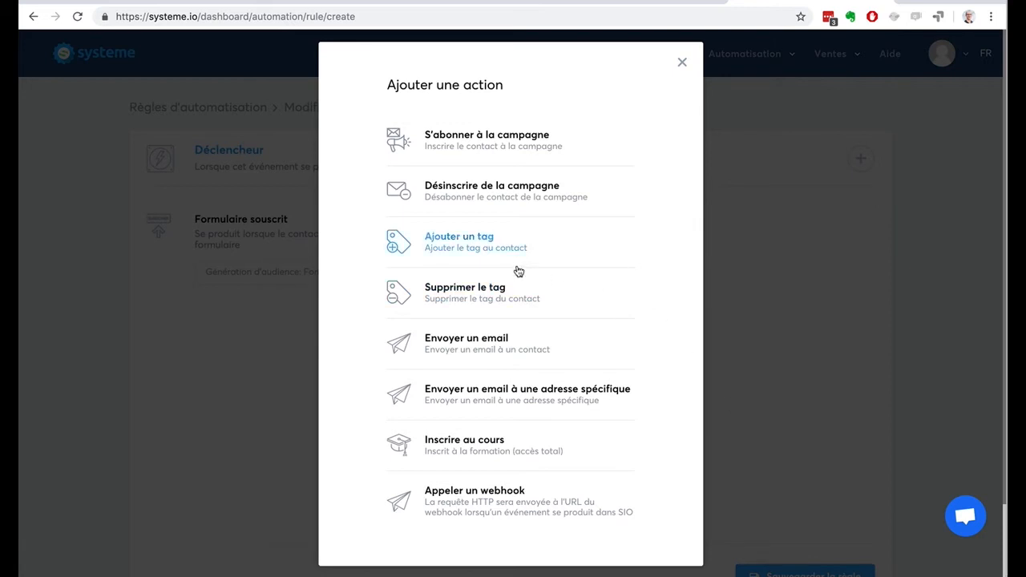
{"action": "left_click", "coordinate": [459, 239]}
{"action": "left_click", "coordinate": [683, 278]}
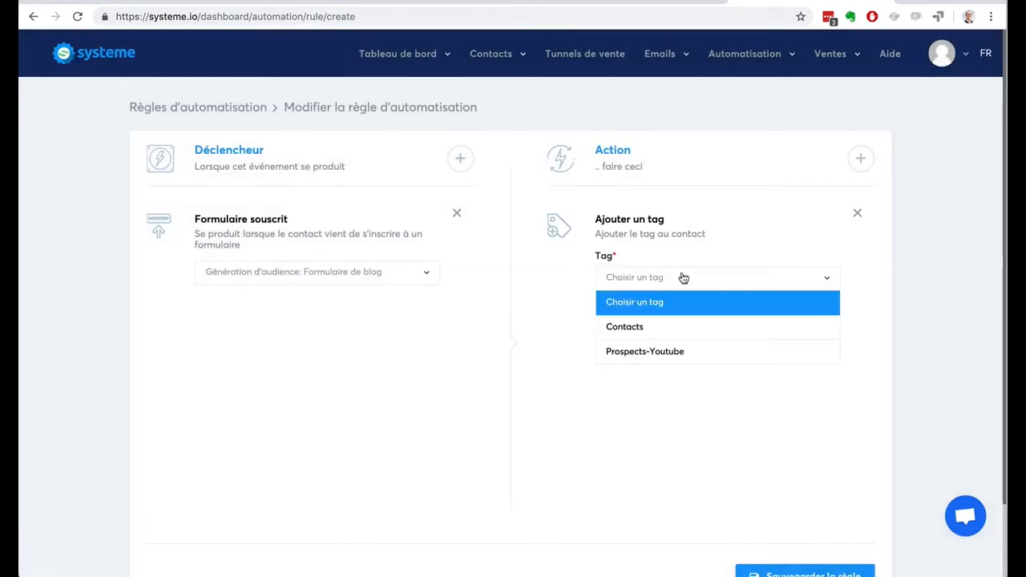
{"action": "left_click", "coordinate": [674, 280]}
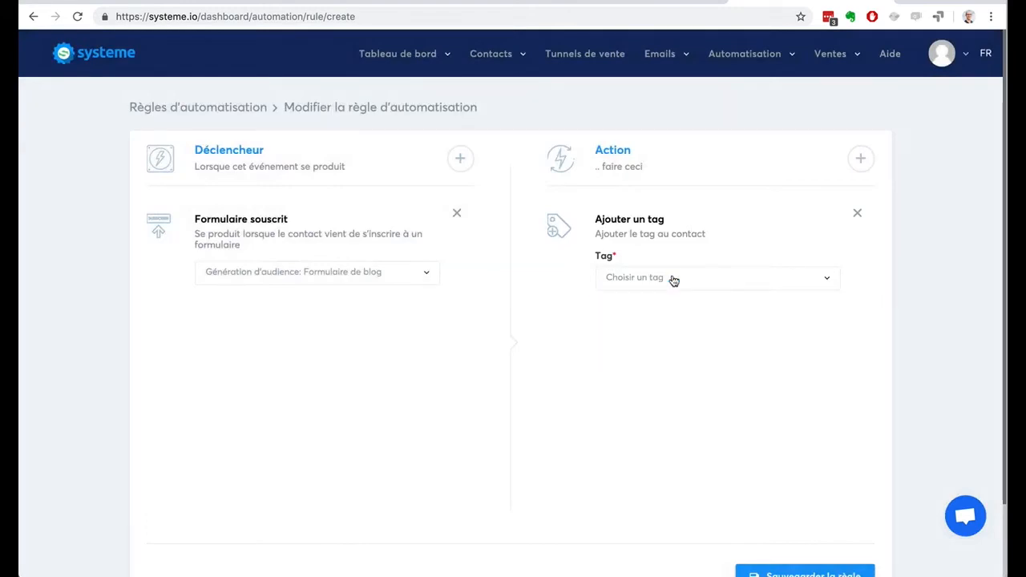
{"action": "left_click", "coordinate": [673, 280]}
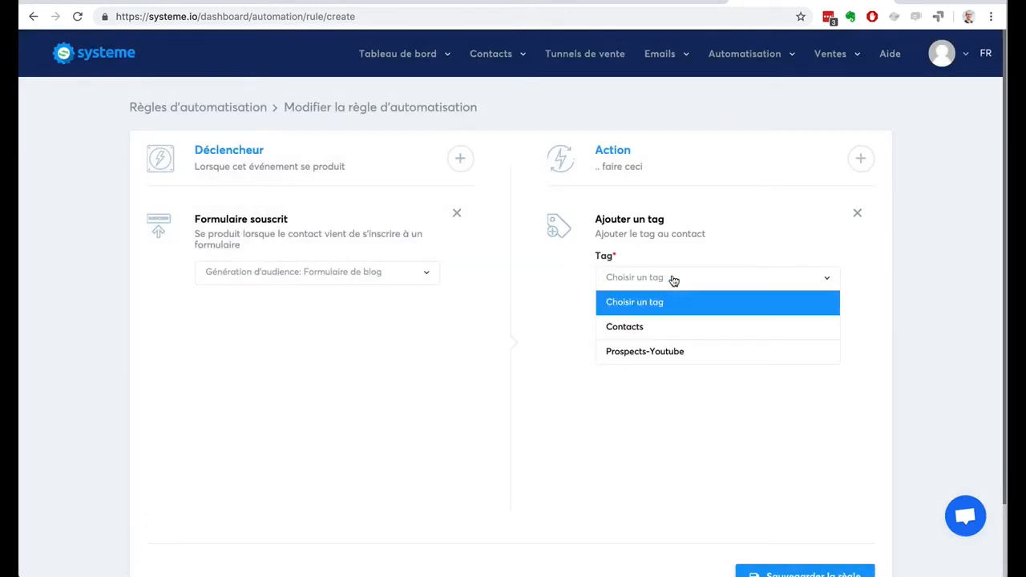
{"action": "left_click", "coordinate": [659, 329]}
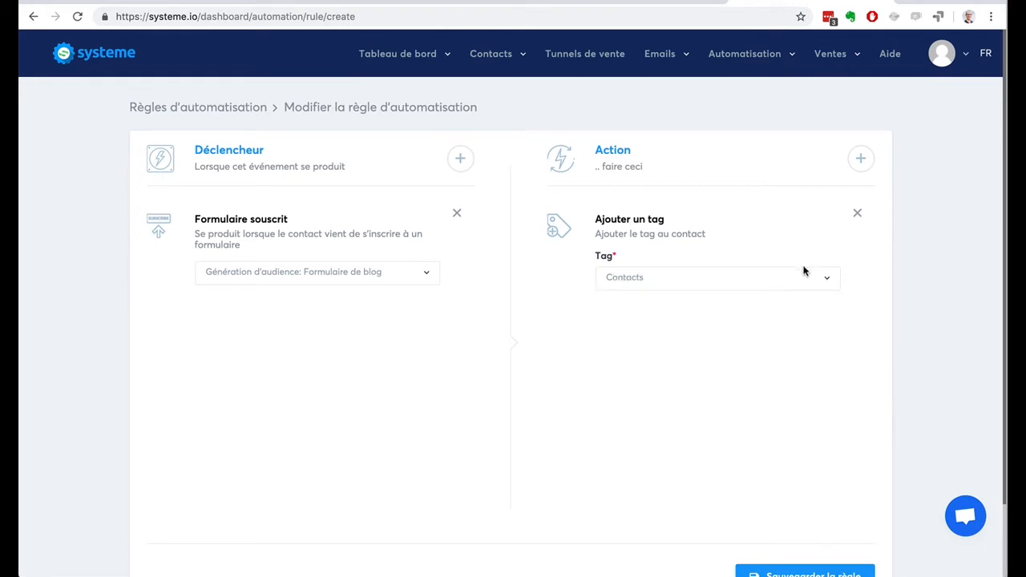
Add a S'abonner à la campagne action to the rule with the campaign "7 conseils pour ..."
{"action": "left_click", "coordinate": [858, 162]}
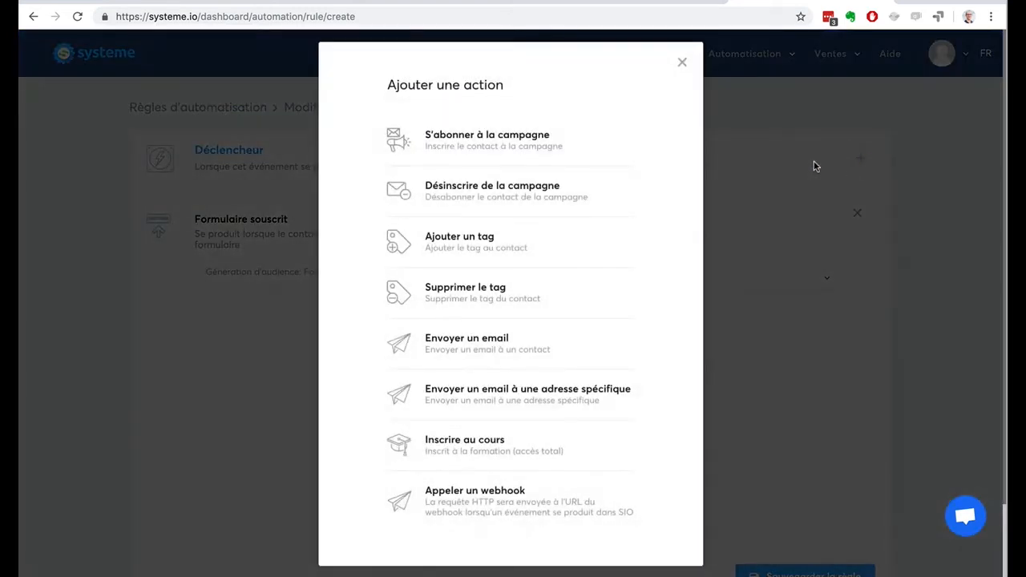
{"action": "left_click", "coordinate": [450, 139]}
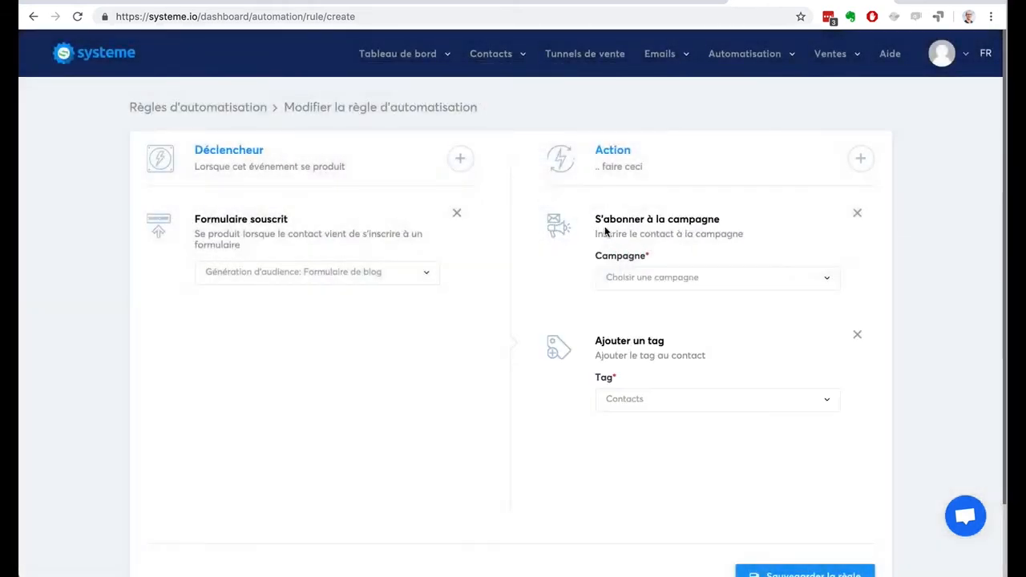
{"action": "left_click", "coordinate": [668, 399]}
{"action": "left_click", "coordinate": [668, 399]}
{"action": "left_click", "coordinate": [667, 277]}
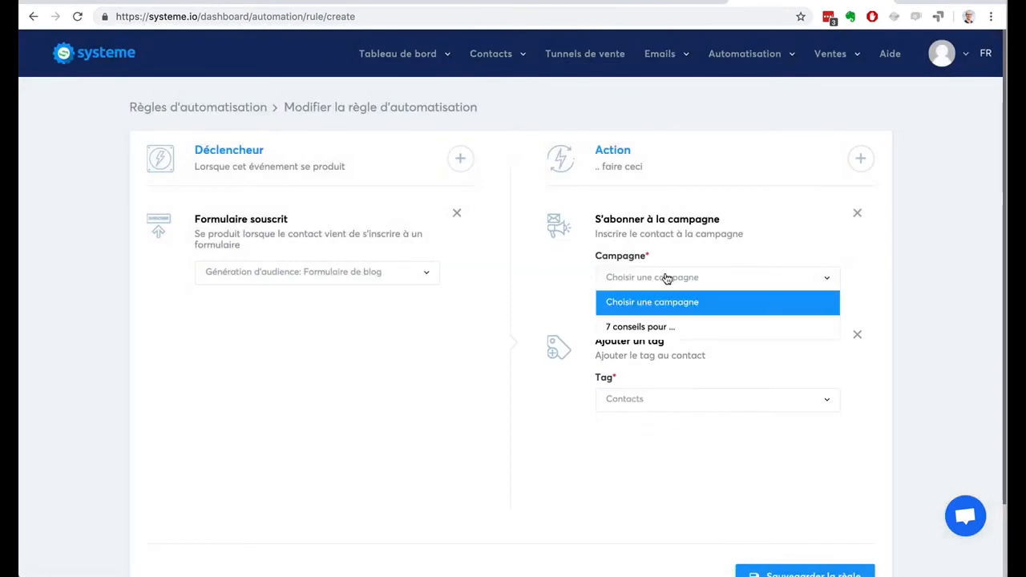
{"action": "left_click", "coordinate": [665, 327]}
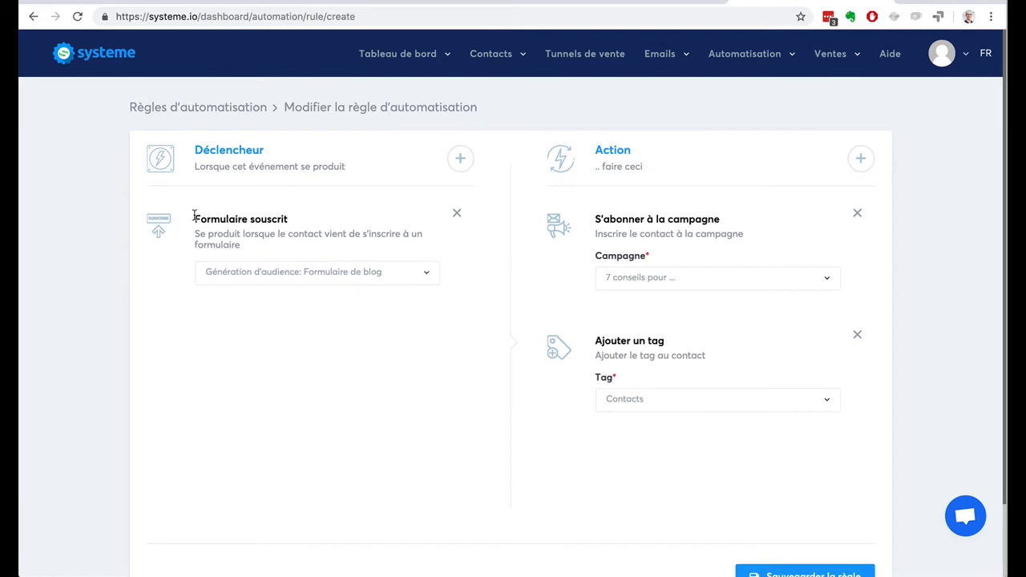
Review the rule's trigger and its two actions, and save the rule
{"action": "left_click_drag", "start_coordinate": [193, 218], "coordinate": [301, 223]}
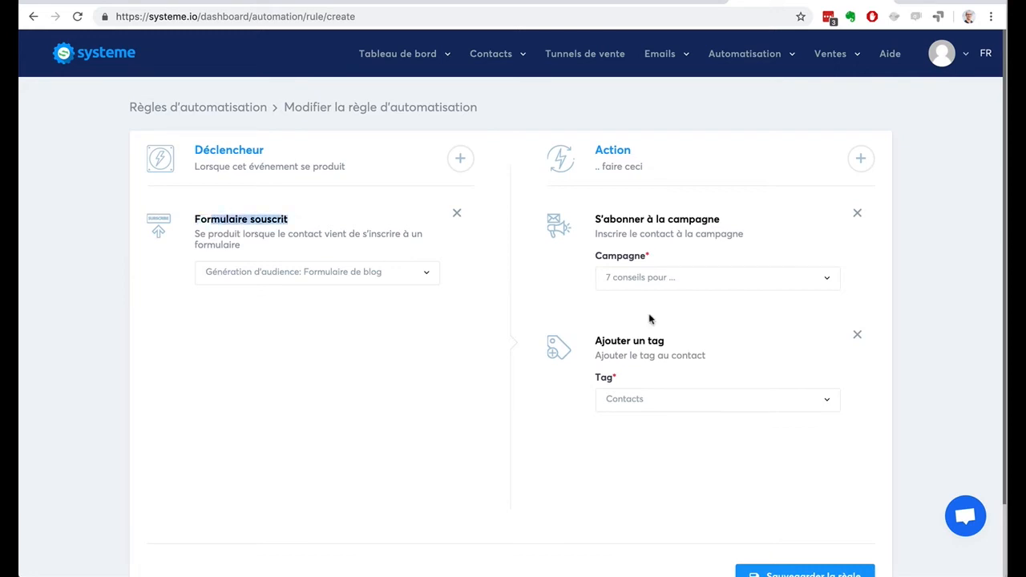
{"action": "left_click_drag", "start_coordinate": [596, 219], "coordinate": [703, 219]}
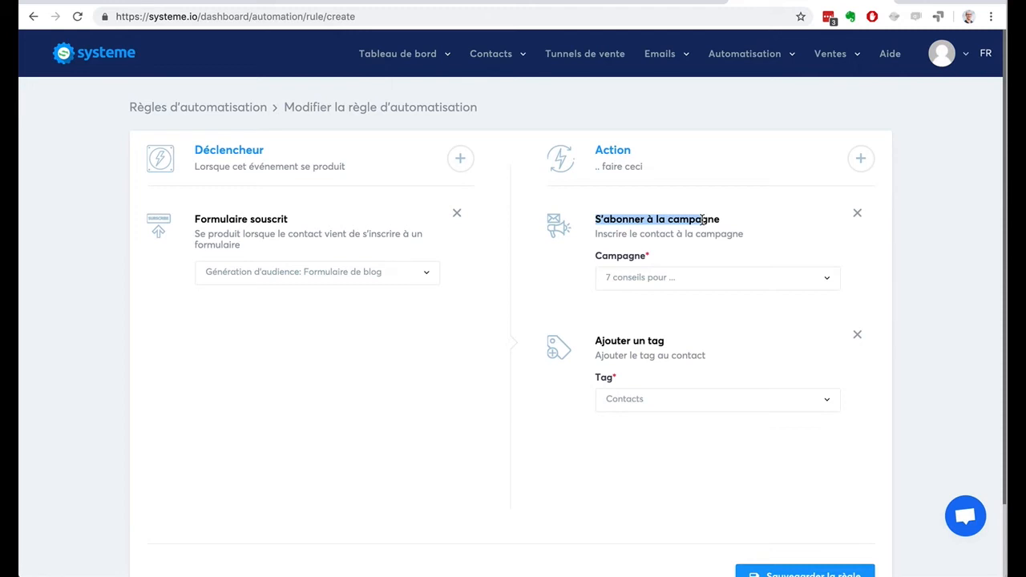
{"action": "left_click_drag", "start_coordinate": [600, 341], "coordinate": [619, 342]}
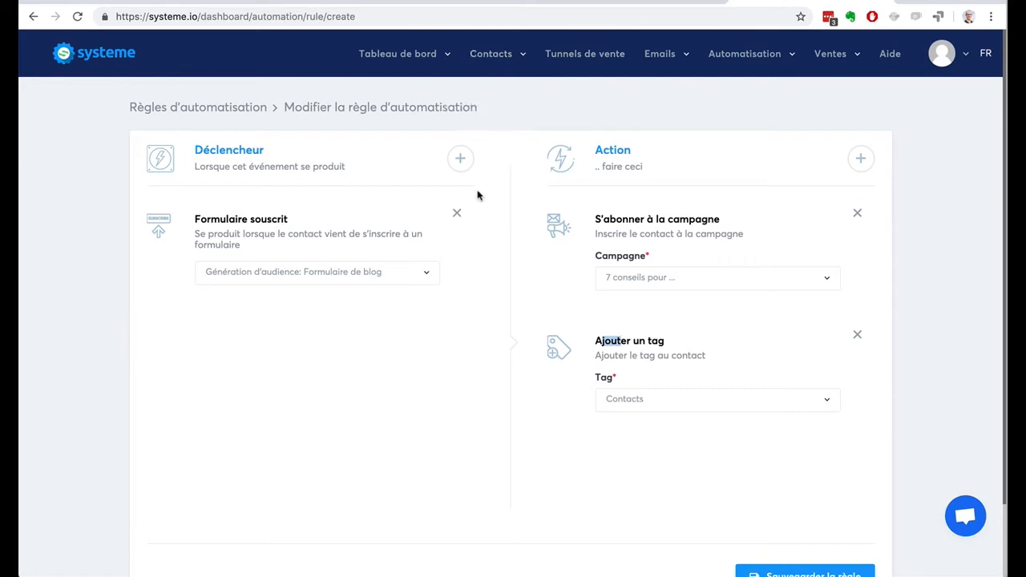
{"action": "scroll", "coordinate": [847, 410], "scroll_direction": "down", "scroll_amount": 2}
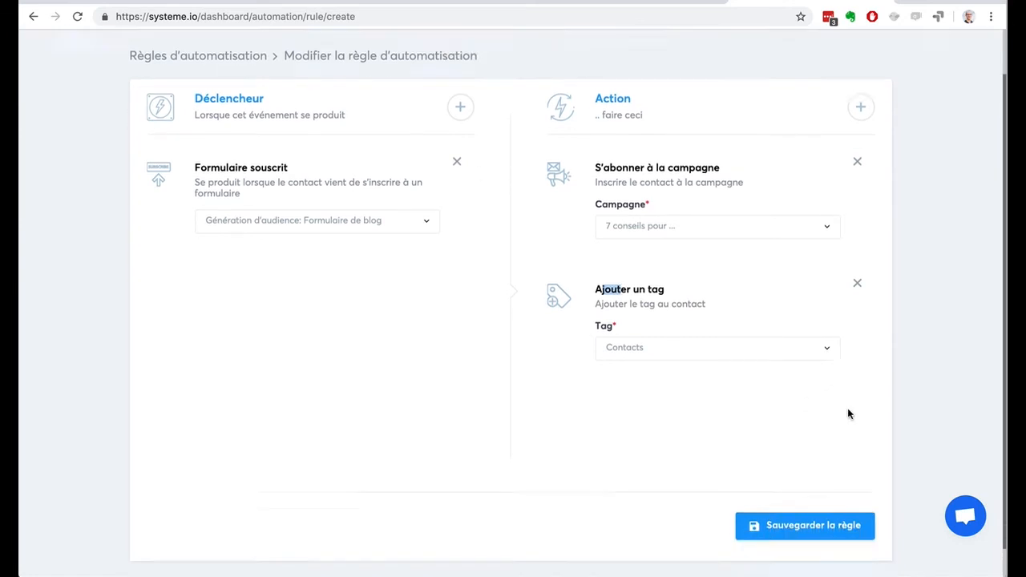
{"action": "left_click", "coordinate": [787, 502]}
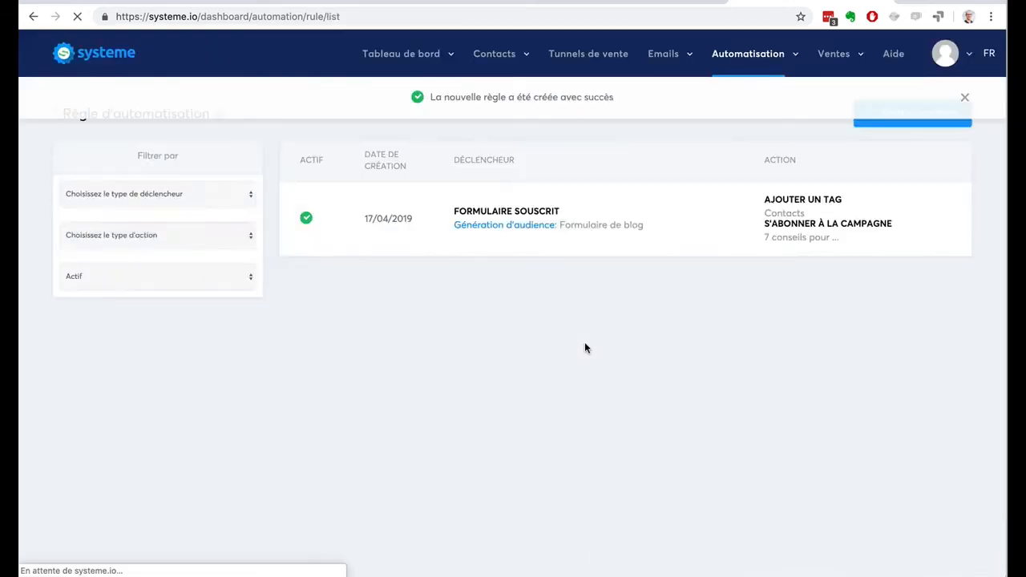
Open the contact list and filter it by tag with the condition Aucun tag
{"action": "mouse_move", "coordinate": [491, 66]}
{"action": "left_click", "coordinate": [481, 85]}
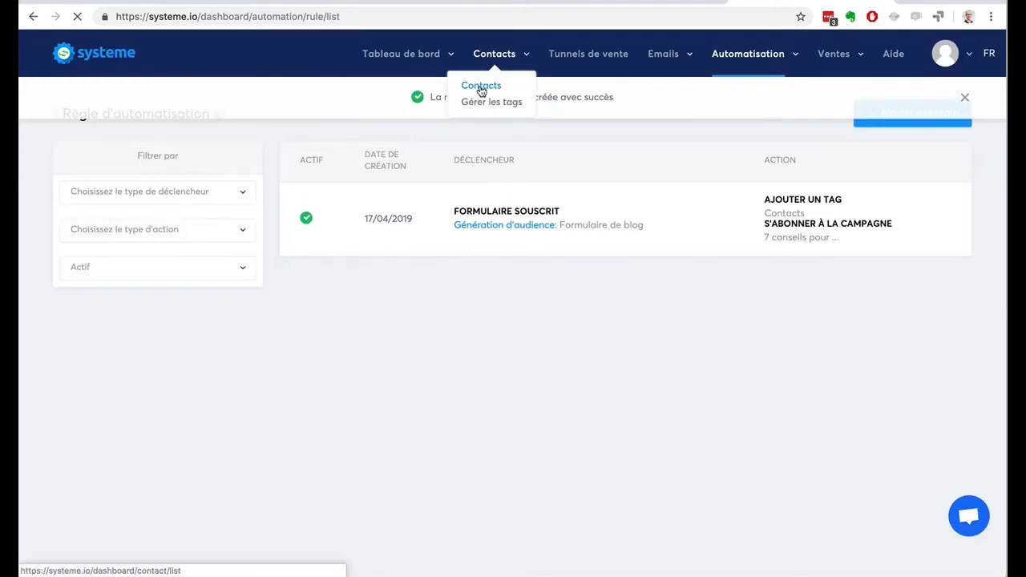
{"action": "scroll", "coordinate": [184, 305], "scroll_direction": "down", "scroll_amount": 5}
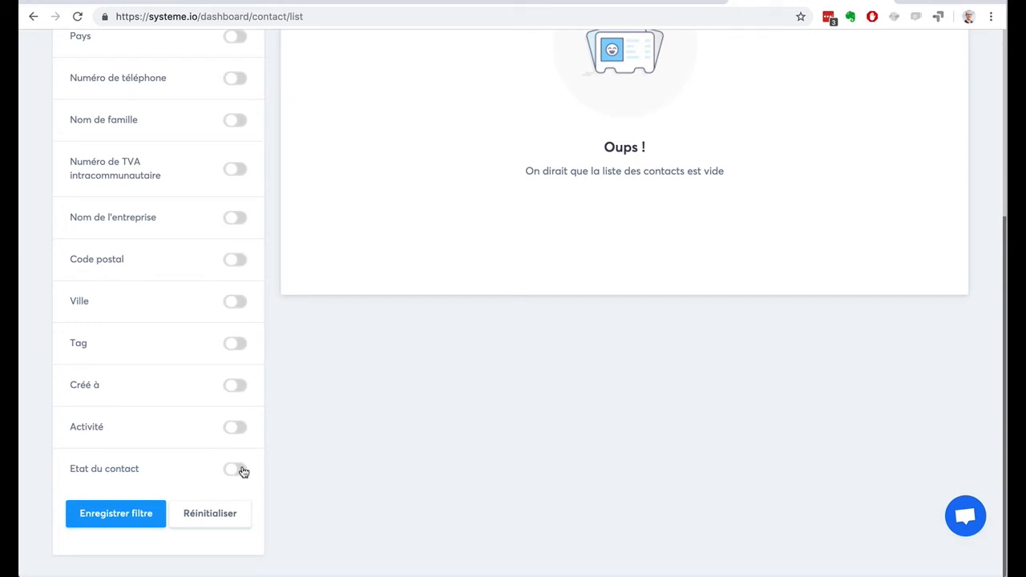
{"action": "left_click", "coordinate": [238, 347]}
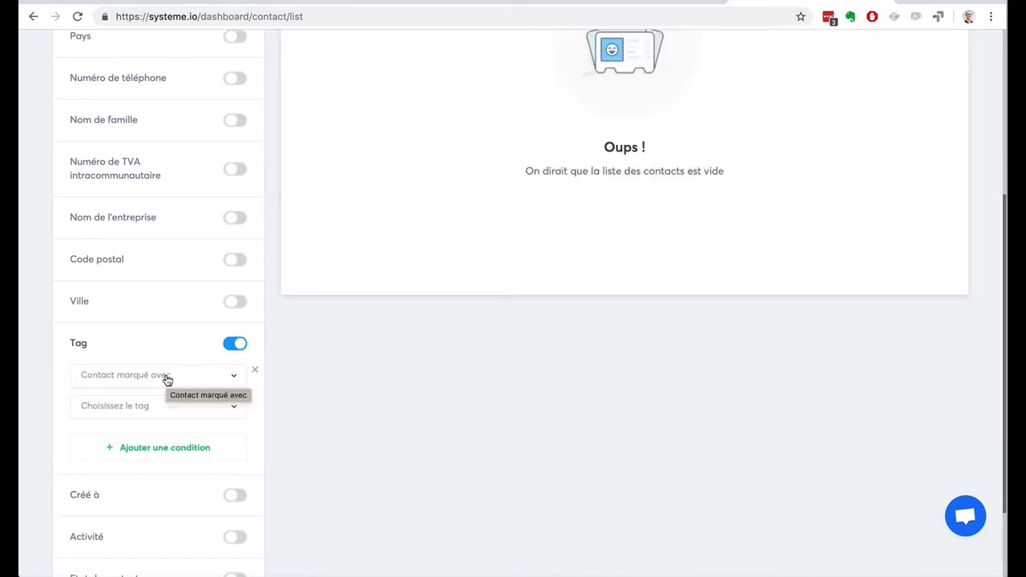
{"action": "left_click", "coordinate": [165, 378]}
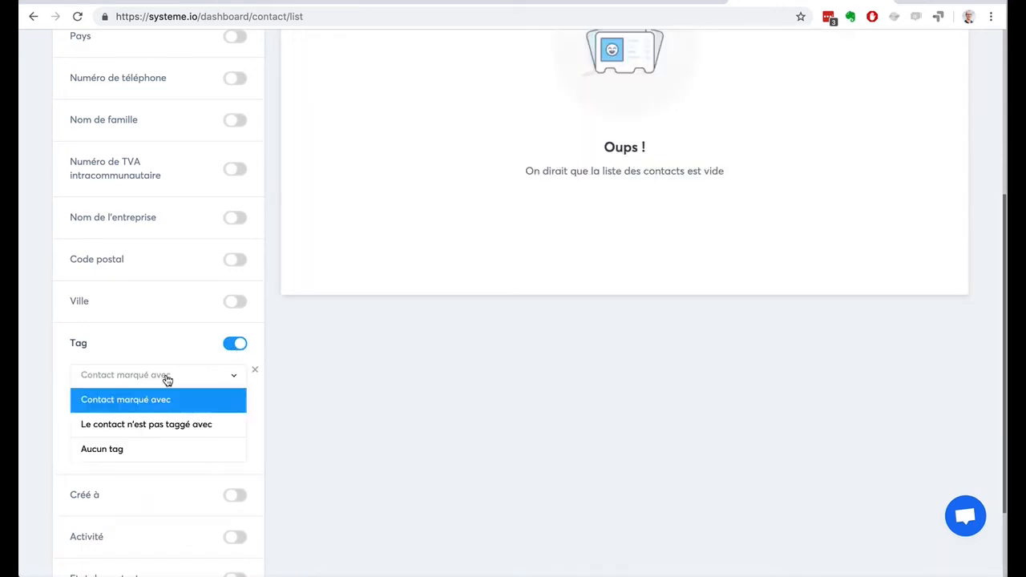
{"action": "left_click", "coordinate": [154, 447]}
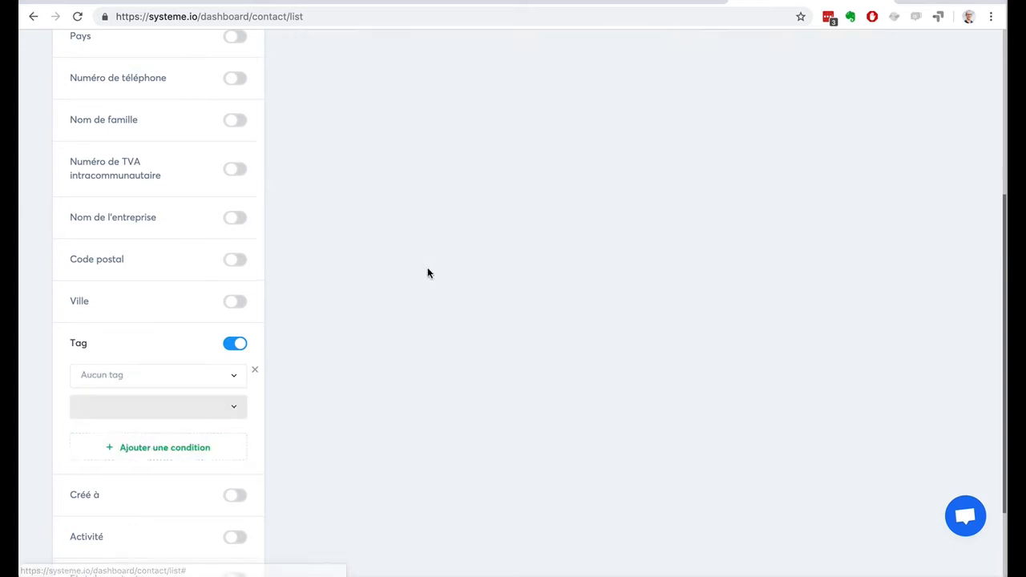
{"action": "scroll", "coordinate": [428, 273], "scroll_direction": "up", "scroll_amount": 3}
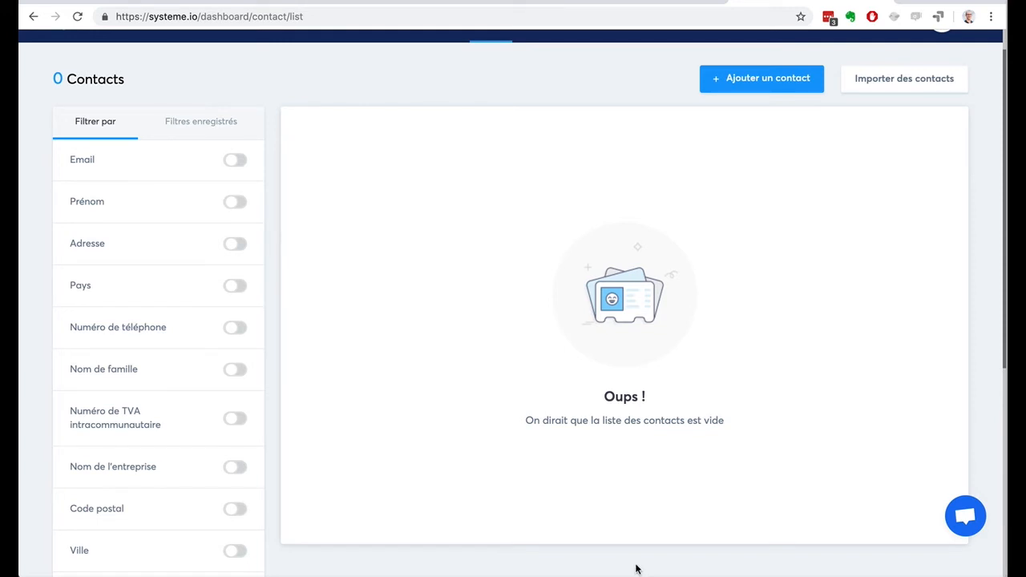
{"action": "scroll", "coordinate": [626, 435], "scroll_direction": "up", "scroll_amount": 1}
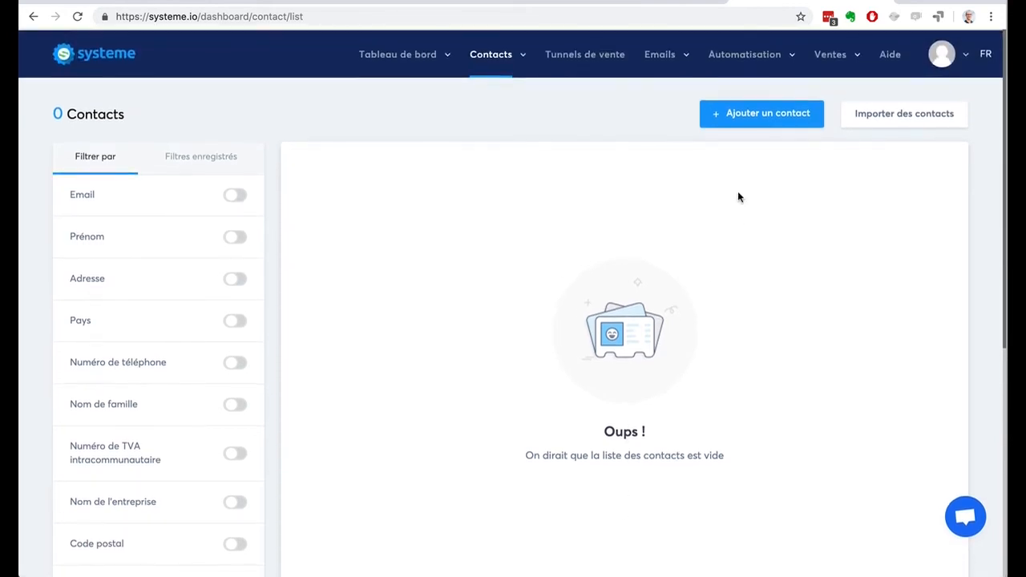
Create a new automation workflow named "Workflow" and open it for editing
{"action": "mouse_move", "coordinate": [747, 54]}
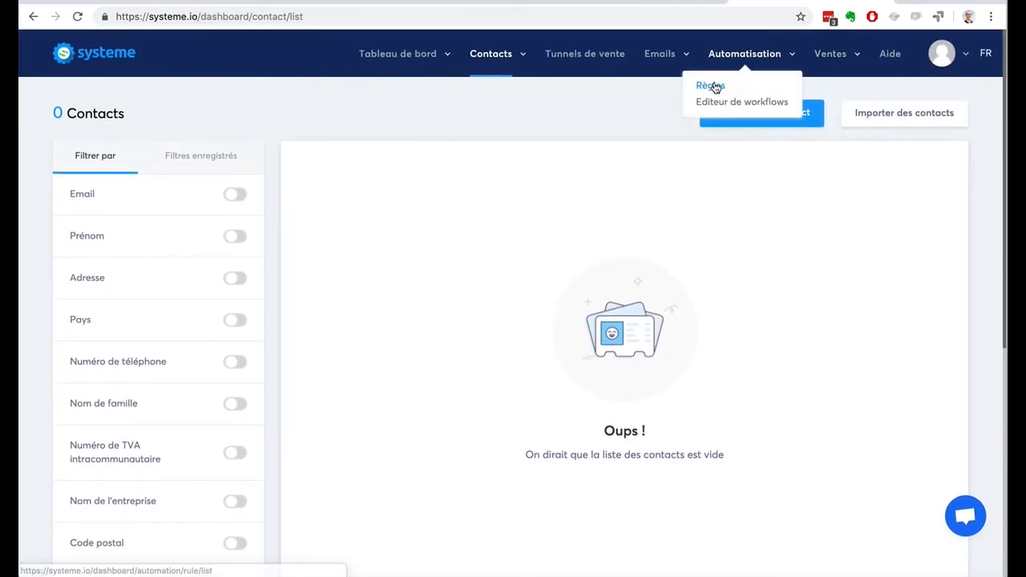
{"action": "left_click", "coordinate": [713, 86]}
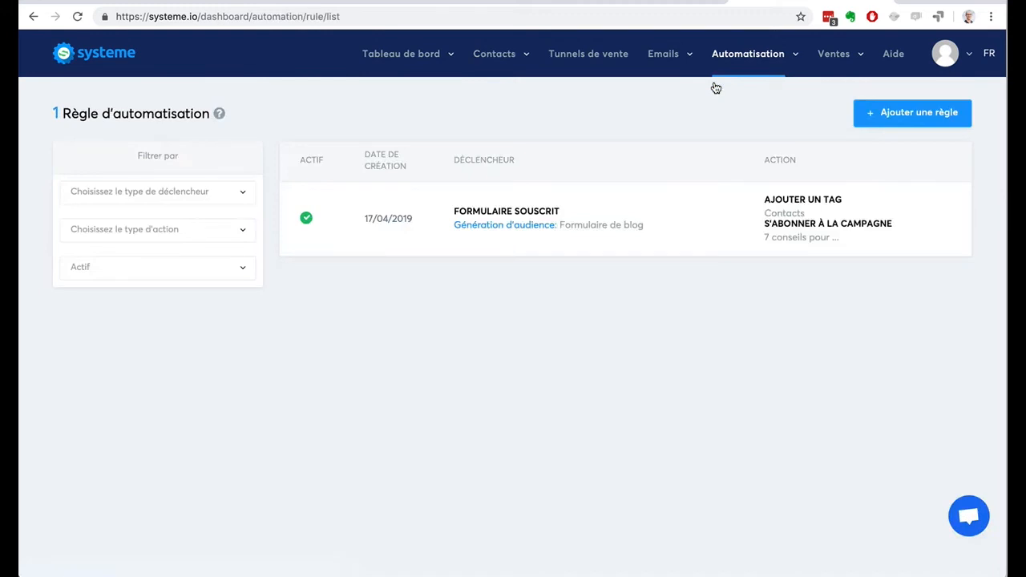
{"action": "mouse_move", "coordinate": [722, 70]}
{"action": "left_click", "coordinate": [722, 103]}
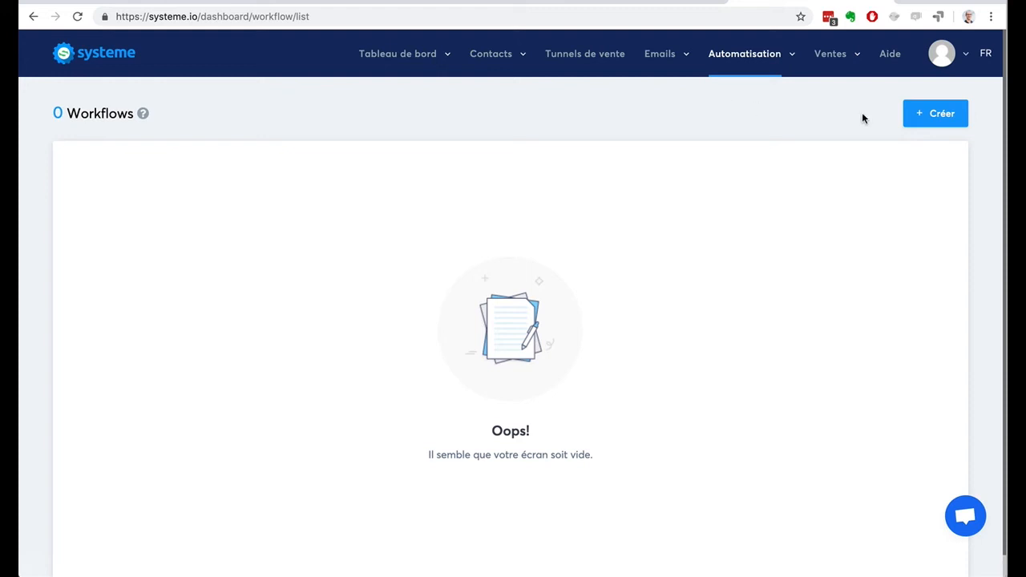
{"action": "left_click", "coordinate": [936, 113]}
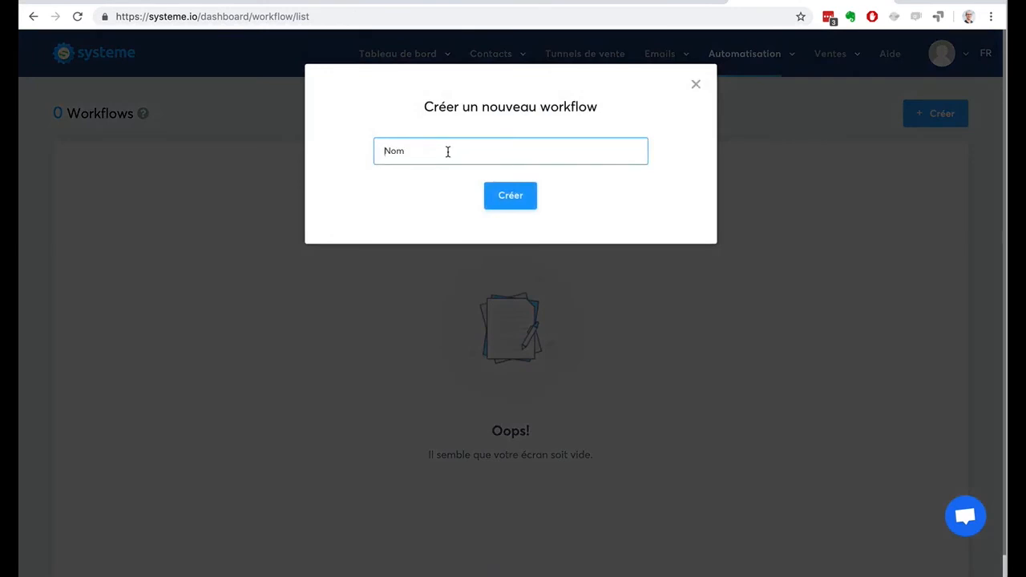
{"action": "type", "text": "Workflow"}
{"action": "left_click", "coordinate": [489, 195]}
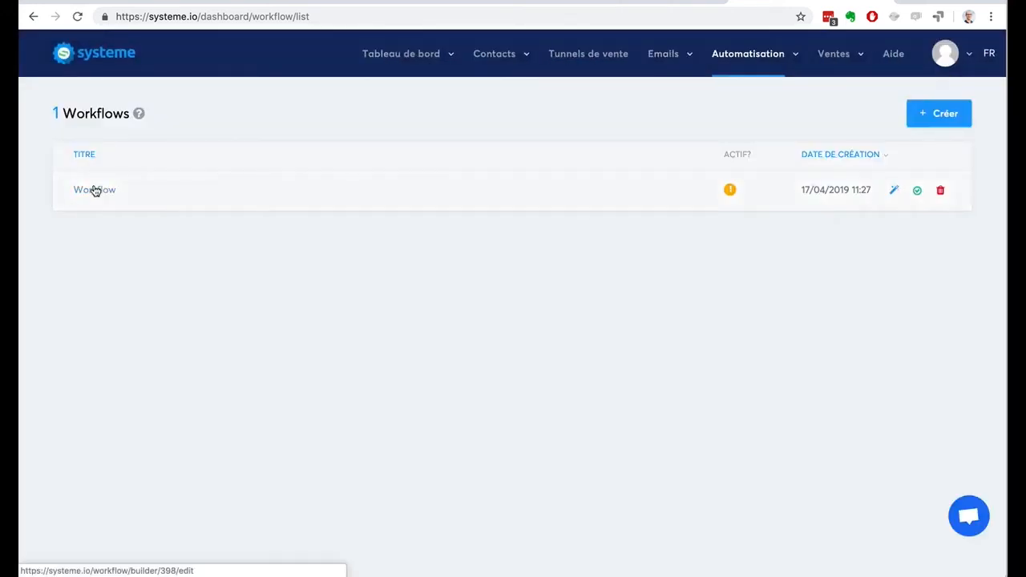
{"action": "left_click", "coordinate": [94, 190]}
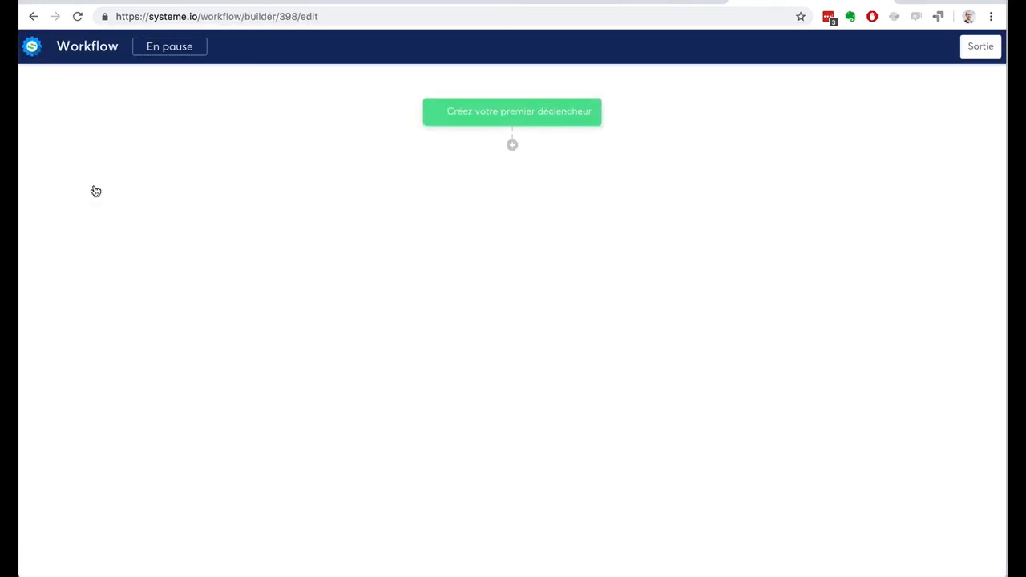
Create the workflow's first trigger as Formulaire d'inscription for the Formulaire de blog form of Génération d'audience
{"action": "left_click", "coordinate": [528, 116]}
{"action": "left_click", "coordinate": [510, 264]}
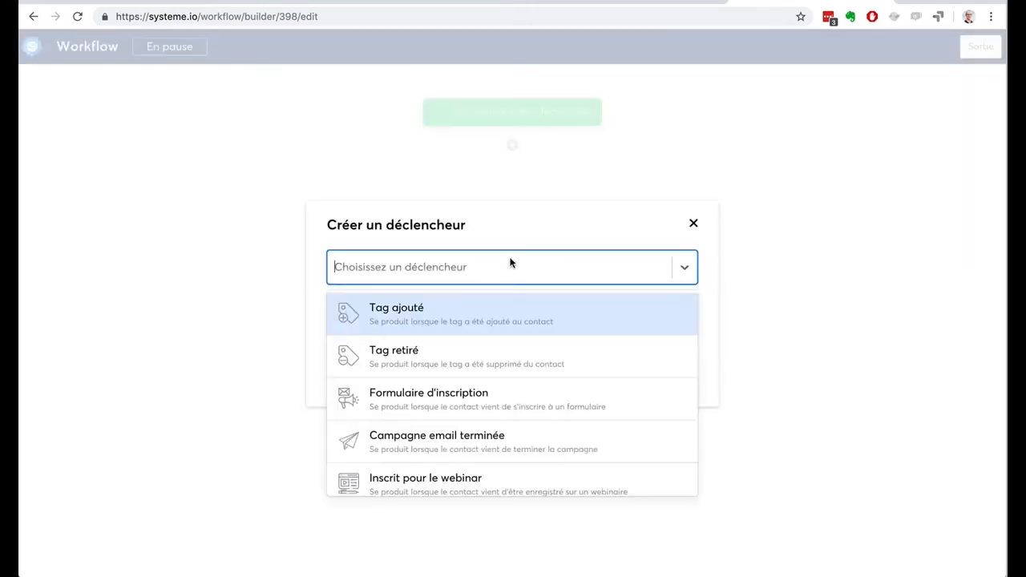
{"action": "left_click", "coordinate": [538, 392]}
{"action": "left_click", "coordinate": [440, 324]}
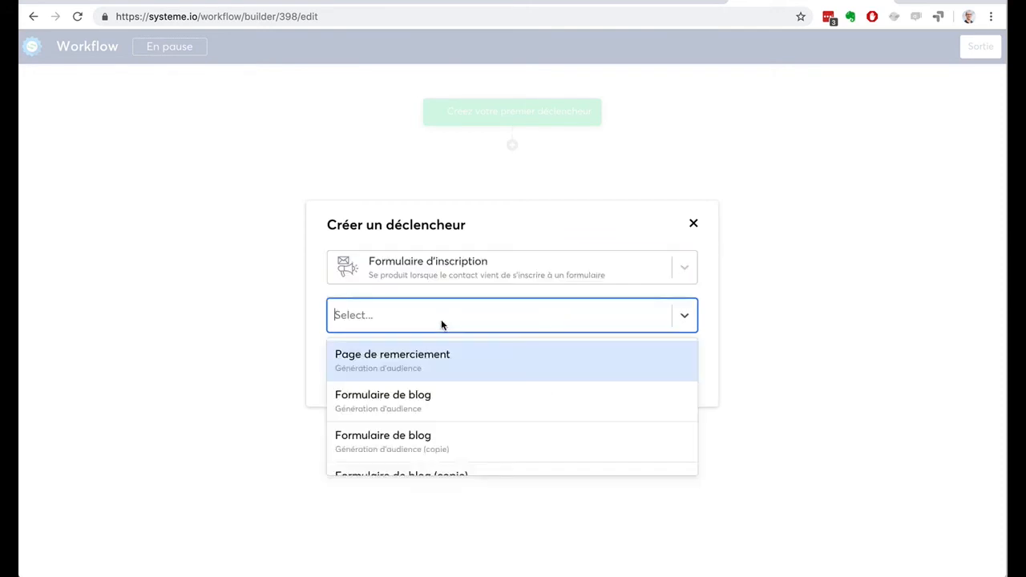
{"action": "left_click", "coordinate": [444, 397]}
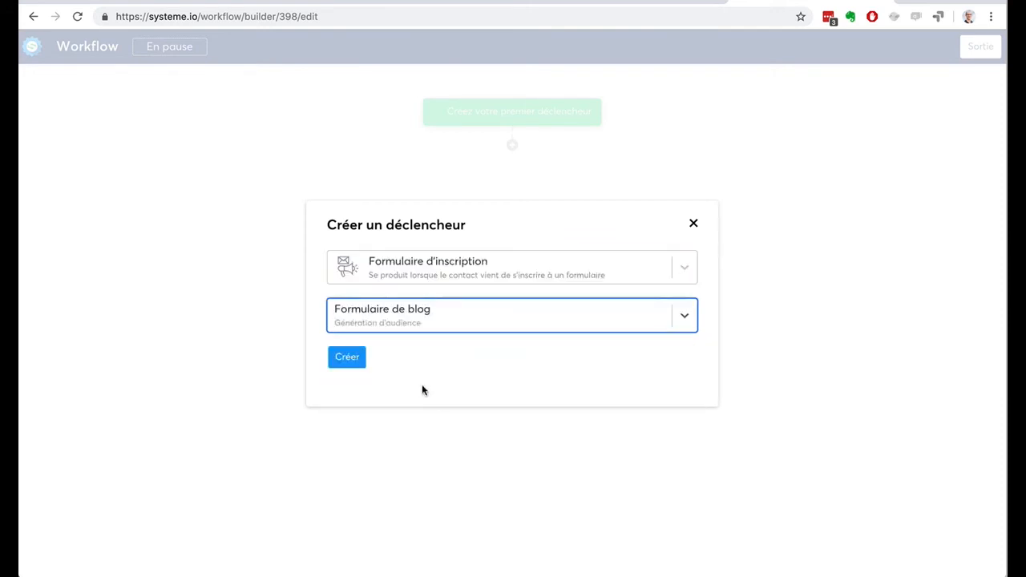
{"action": "left_click", "coordinate": [345, 358]}
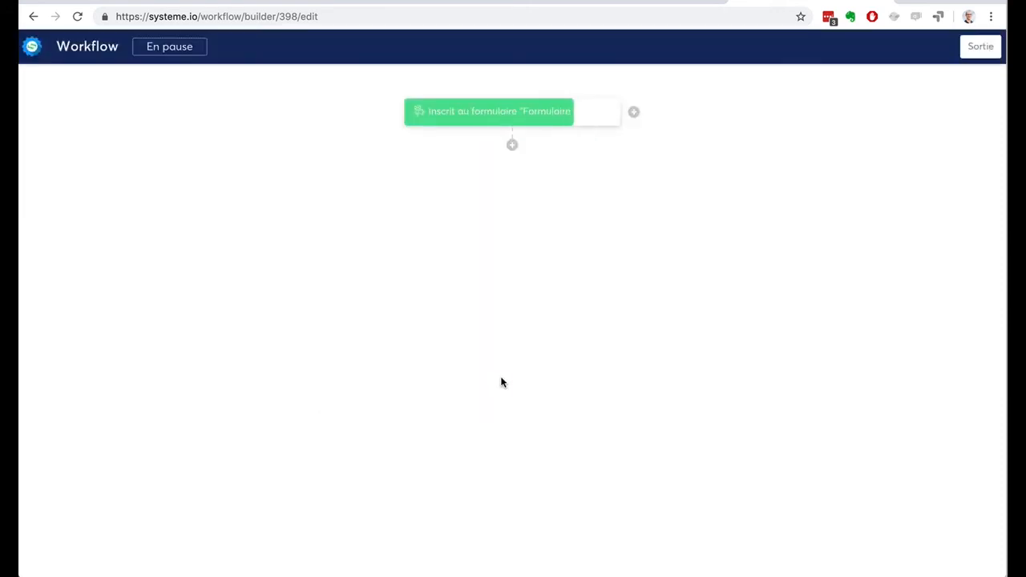
Add an Ajouter un tag action with the Contacts tag below the form trigger
{"action": "left_click", "coordinate": [512, 146]}
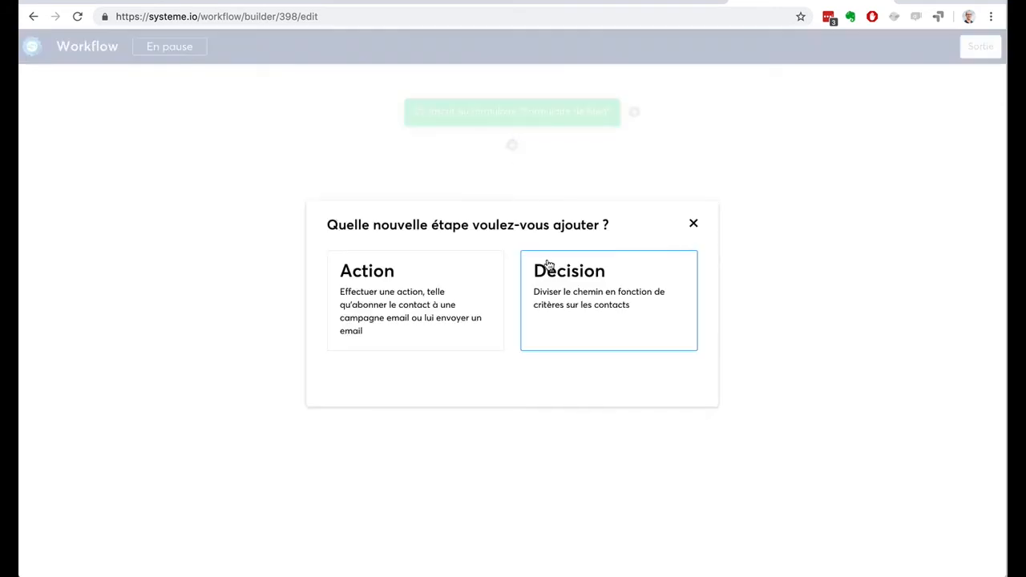
{"action": "left_click", "coordinate": [412, 293]}
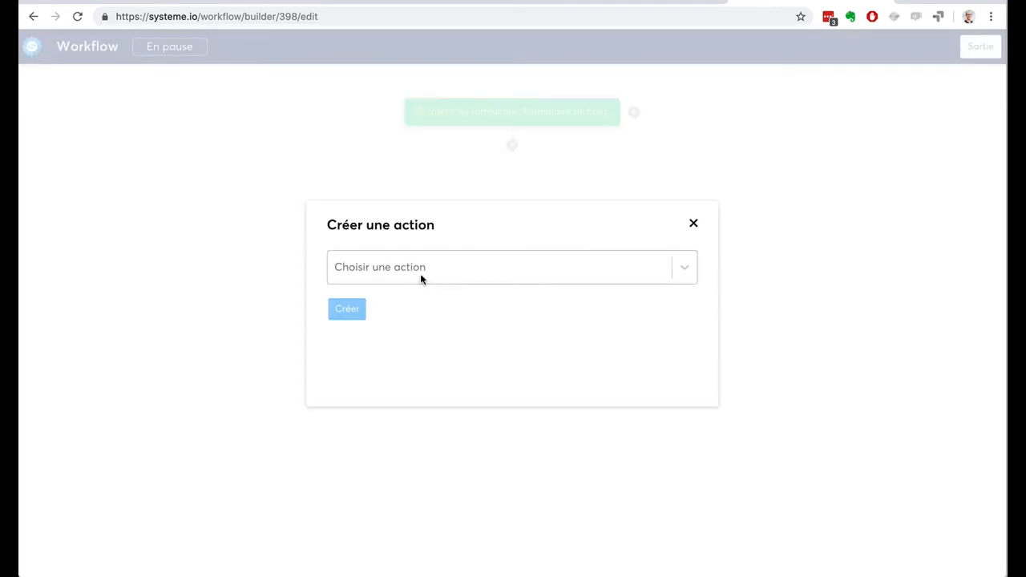
{"action": "left_click", "coordinate": [420, 273]}
{"action": "left_click", "coordinate": [430, 322]}
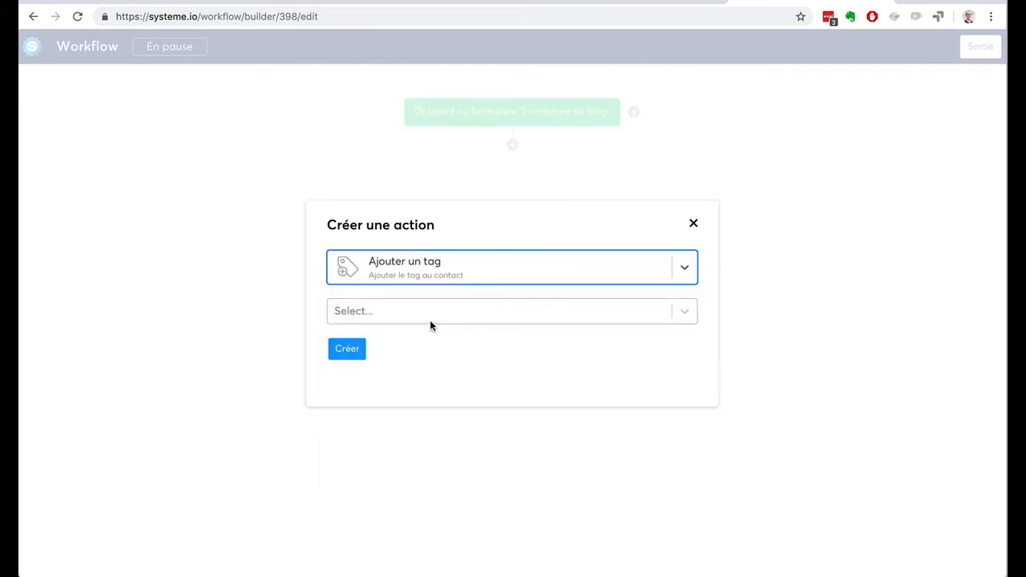
{"action": "left_click", "coordinate": [392, 311]}
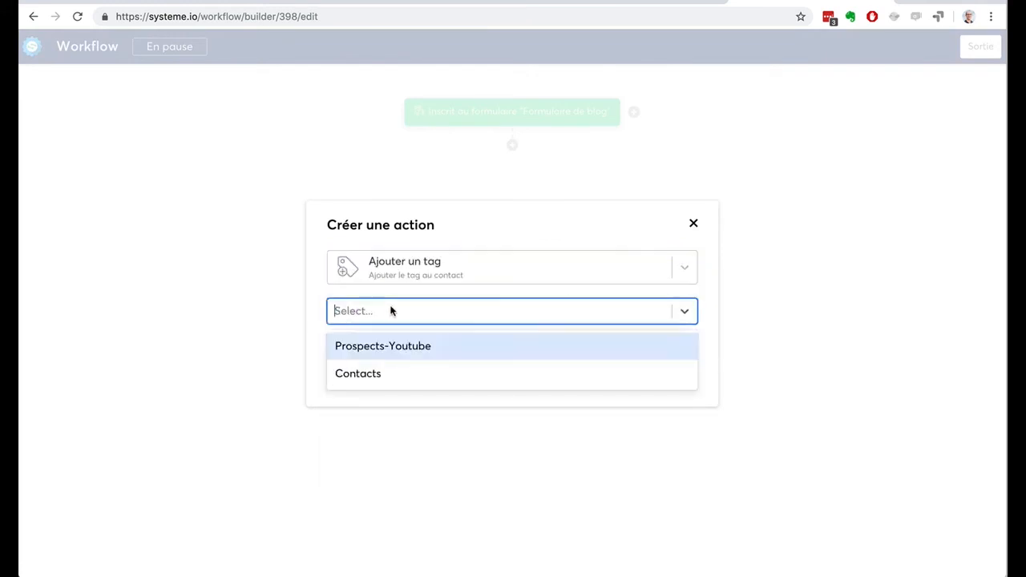
{"action": "left_click", "coordinate": [398, 370]}
{"action": "left_click", "coordinate": [348, 351]}
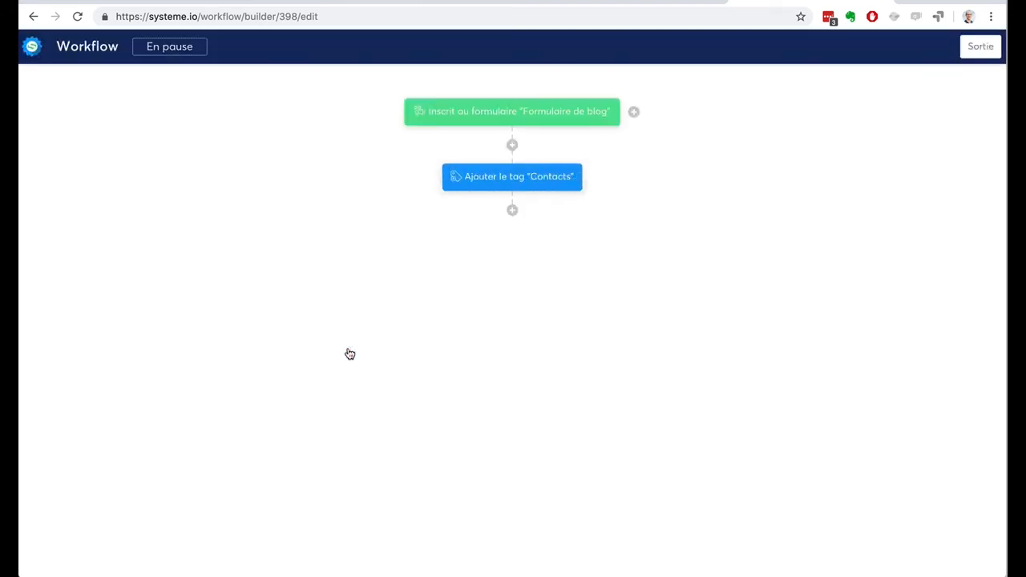
{"action": "left_click", "coordinate": [513, 212]}
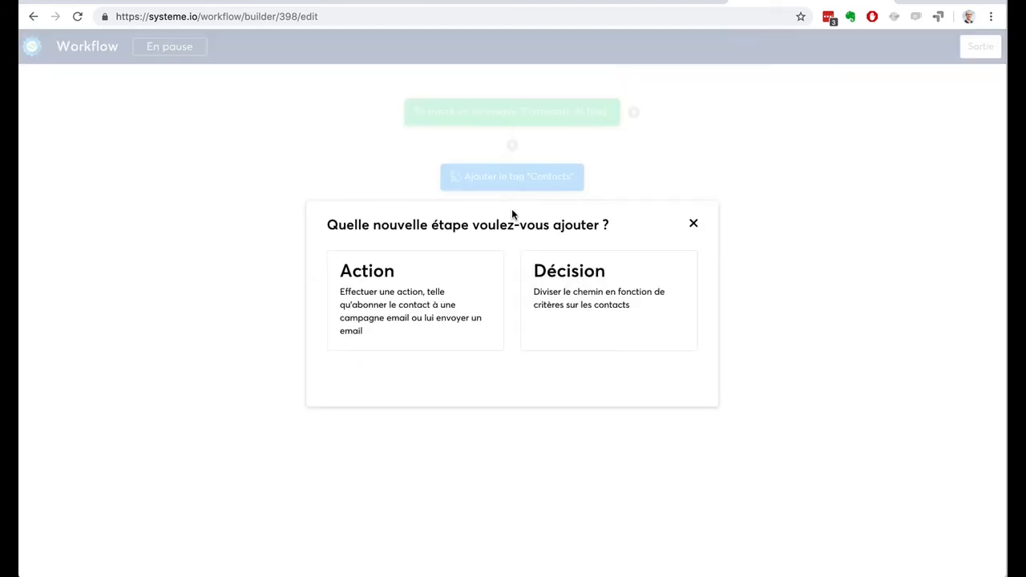
{"action": "left_click", "coordinate": [393, 300]}
{"action": "left_click", "coordinate": [412, 266]}
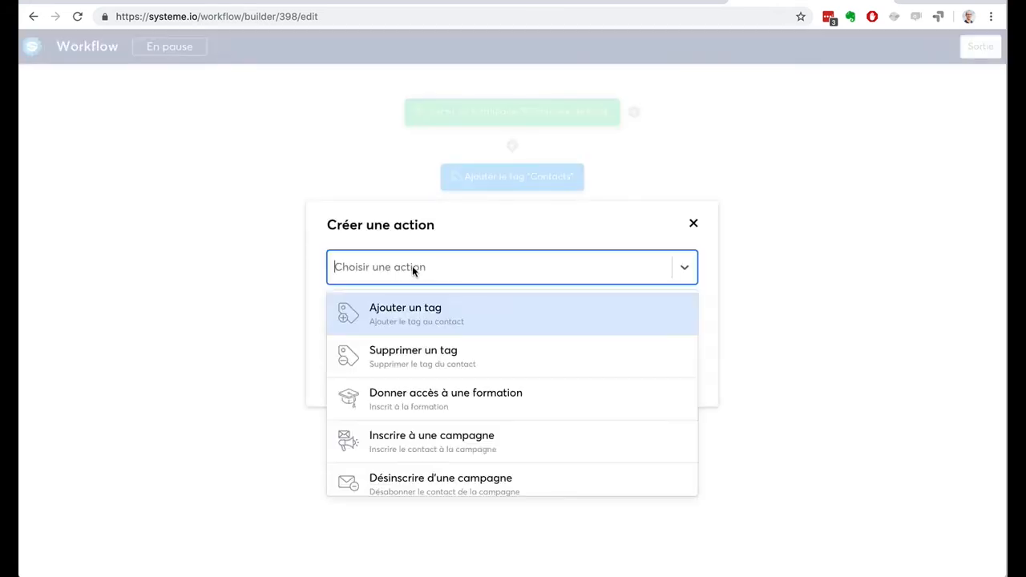
{"action": "scroll", "coordinate": [580, 353], "scroll_direction": "down", "scroll_amount": 2}
{"action": "left_click", "coordinate": [694, 227]}
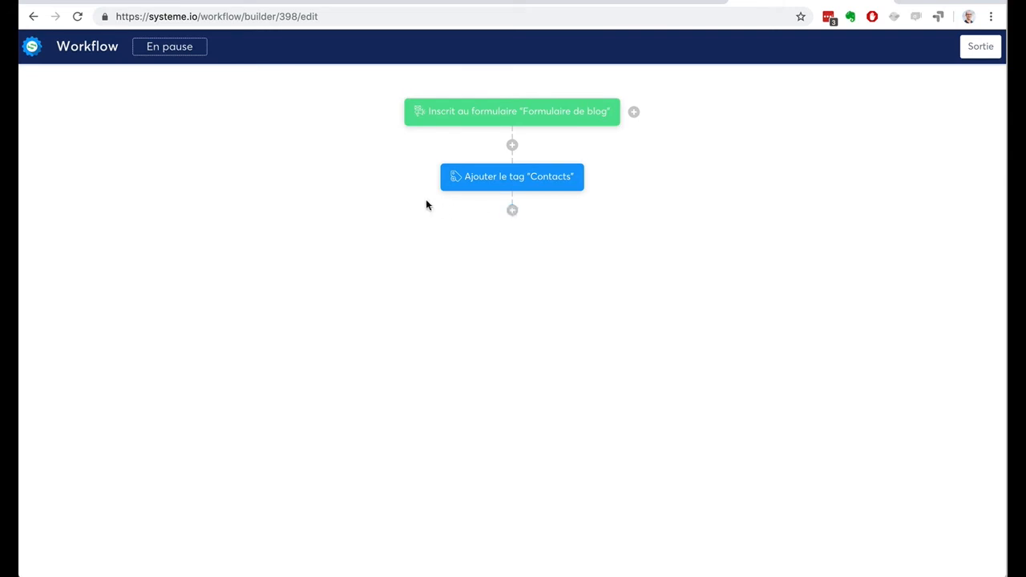
{"action": "left_click", "coordinate": [512, 211]}
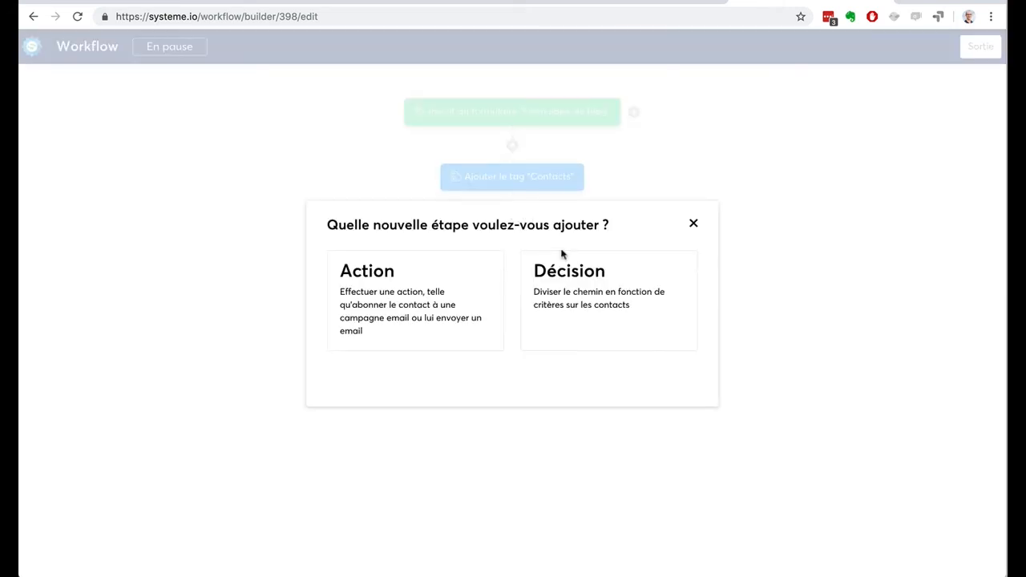
{"action": "left_click", "coordinate": [568, 274]}
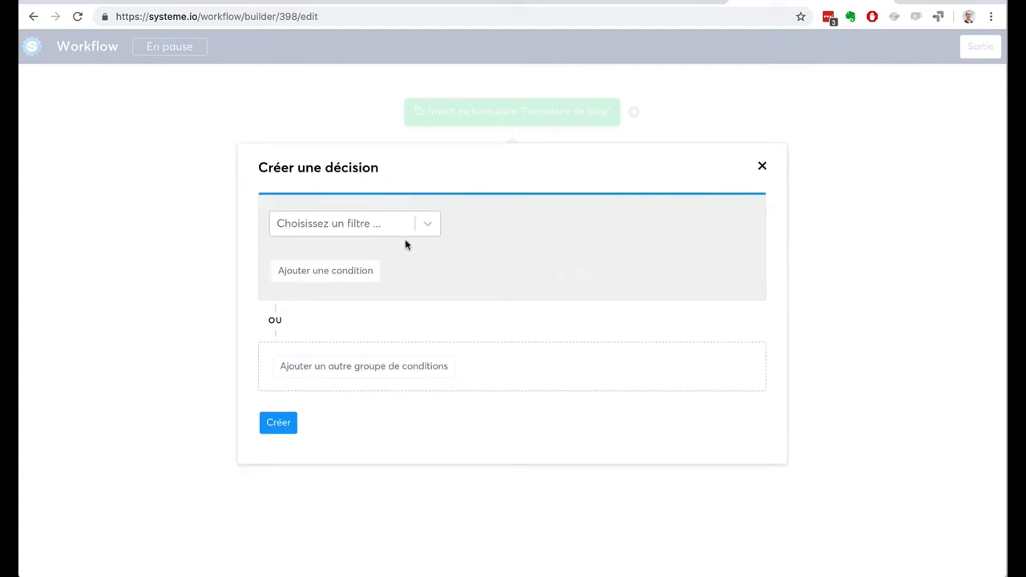
{"action": "left_click", "coordinate": [763, 167]}
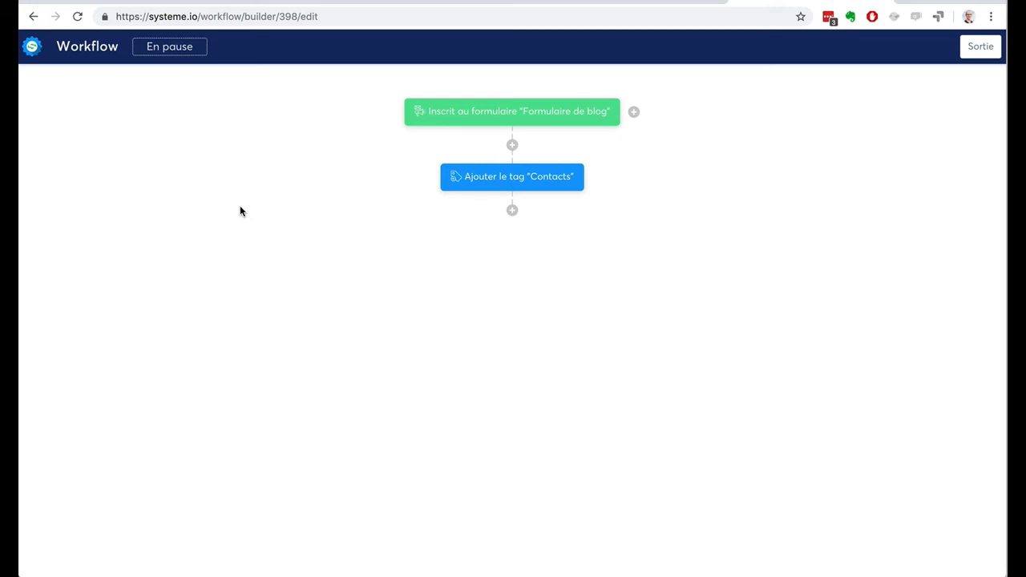
Add an Inscrire à une campagne action for the campaign "7 conseils pour ..." below the tag action
{"action": "left_click", "coordinate": [513, 212]}
{"action": "left_click", "coordinate": [422, 283]}
{"action": "left_click", "coordinate": [460, 279]}
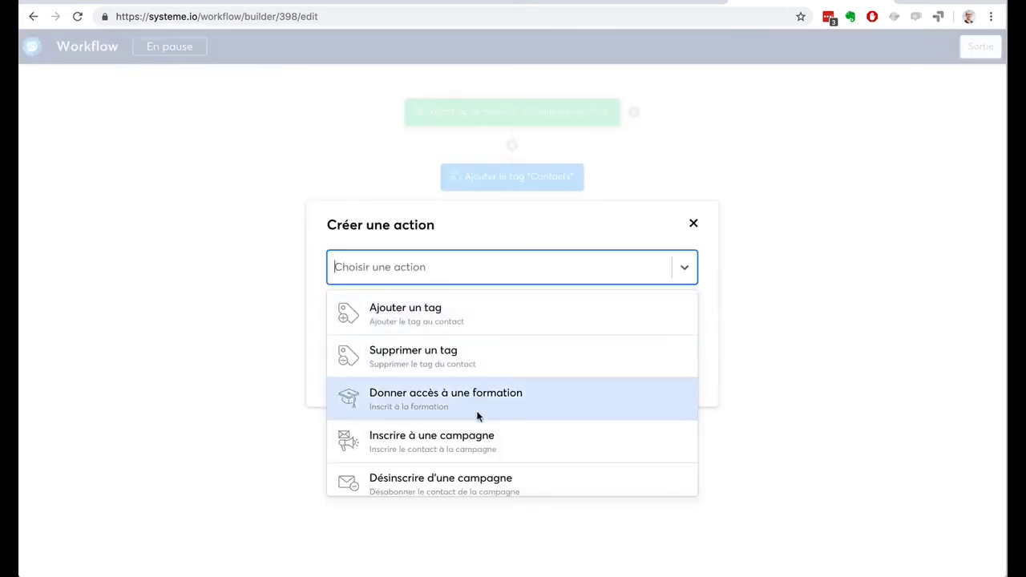
{"action": "left_click", "coordinate": [475, 437]}
{"action": "left_click", "coordinate": [395, 312]}
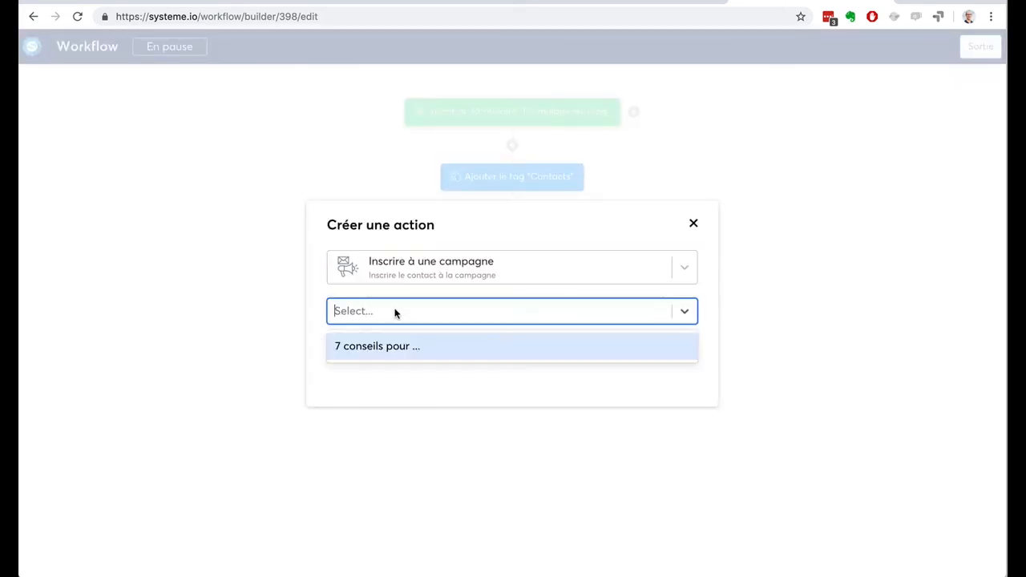
{"action": "left_click", "coordinate": [396, 347]}
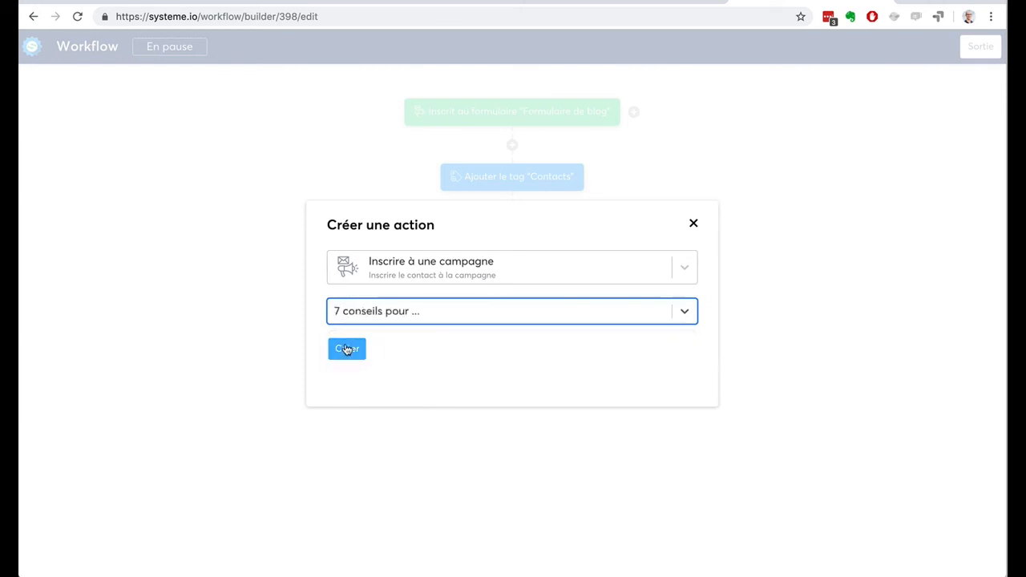
{"action": "left_click", "coordinate": [346, 349]}
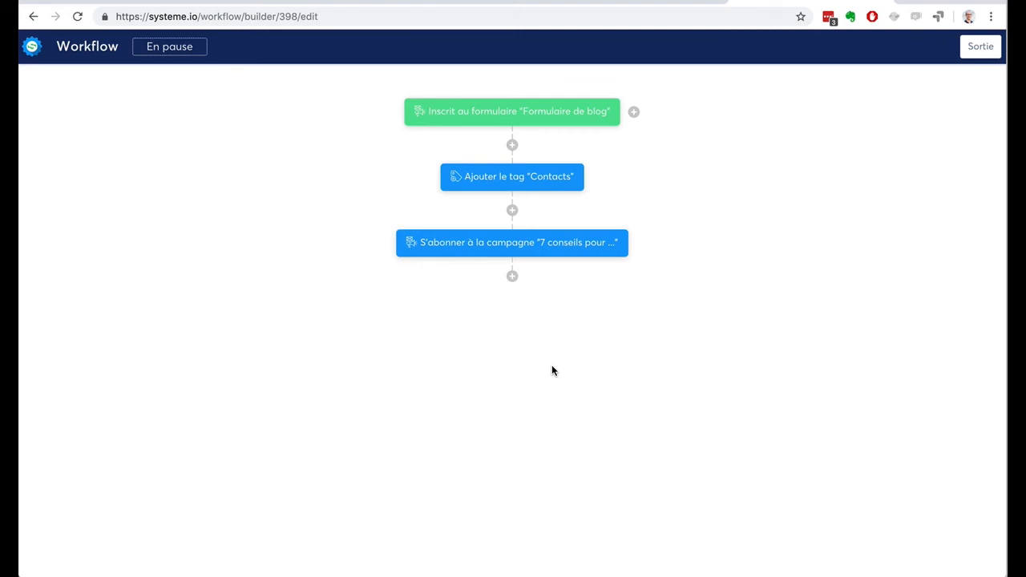
Add a decision below the campaign action with the condition Tag, Contact tagué avec, Prospects-Youtube
{"action": "mouse_move", "coordinate": [523, 244]}
{"action": "left_click", "coordinate": [512, 277]}
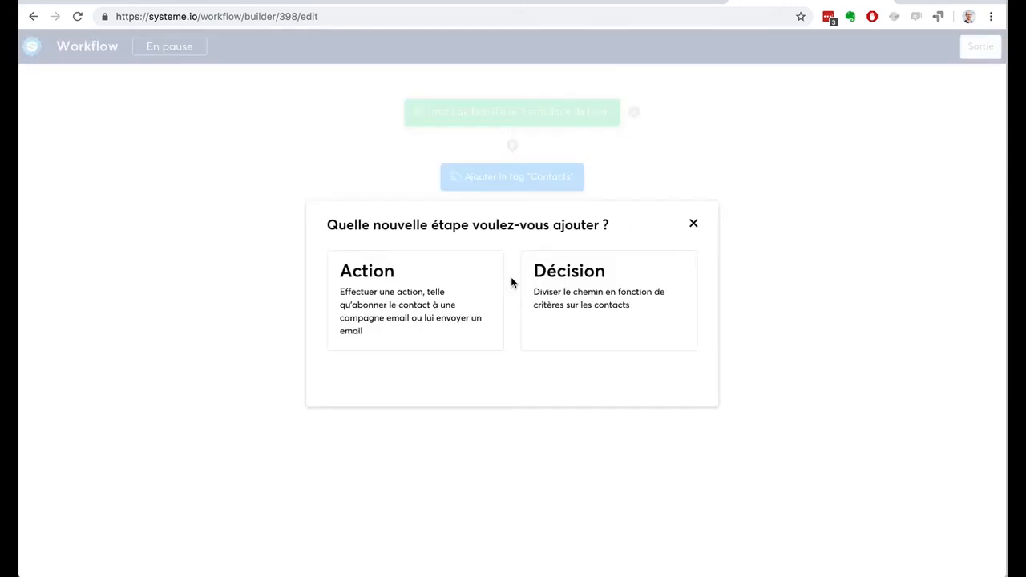
{"action": "left_click", "coordinate": [553, 286]}
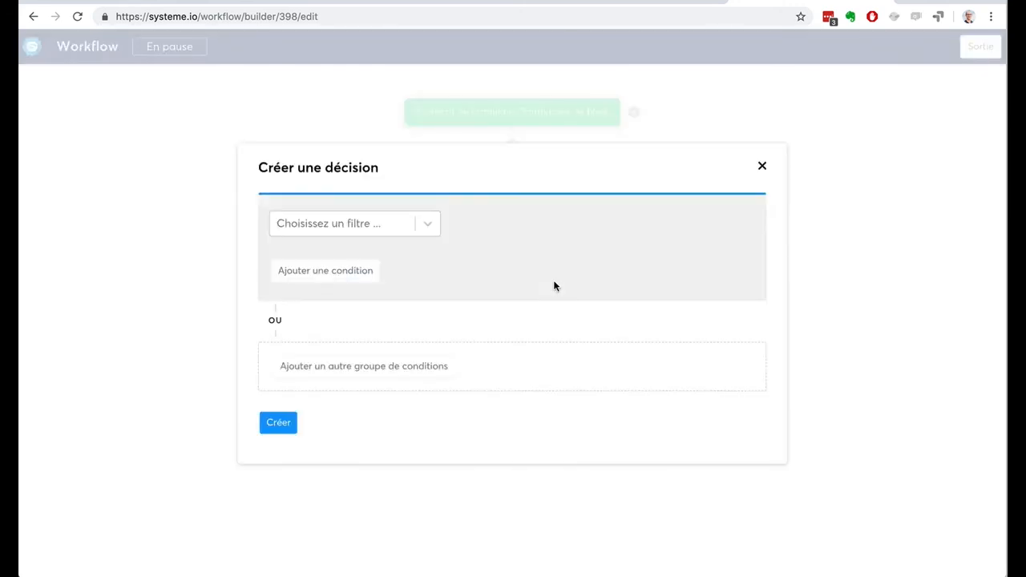
{"action": "left_click", "coordinate": [419, 231]}
{"action": "left_click", "coordinate": [374, 284]}
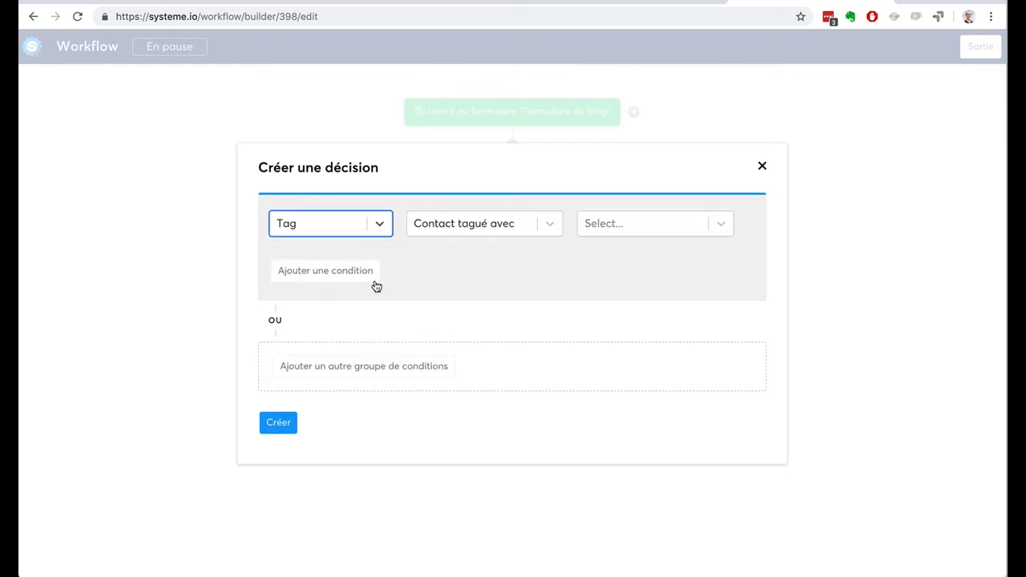
{"action": "left_click", "coordinate": [603, 222]}
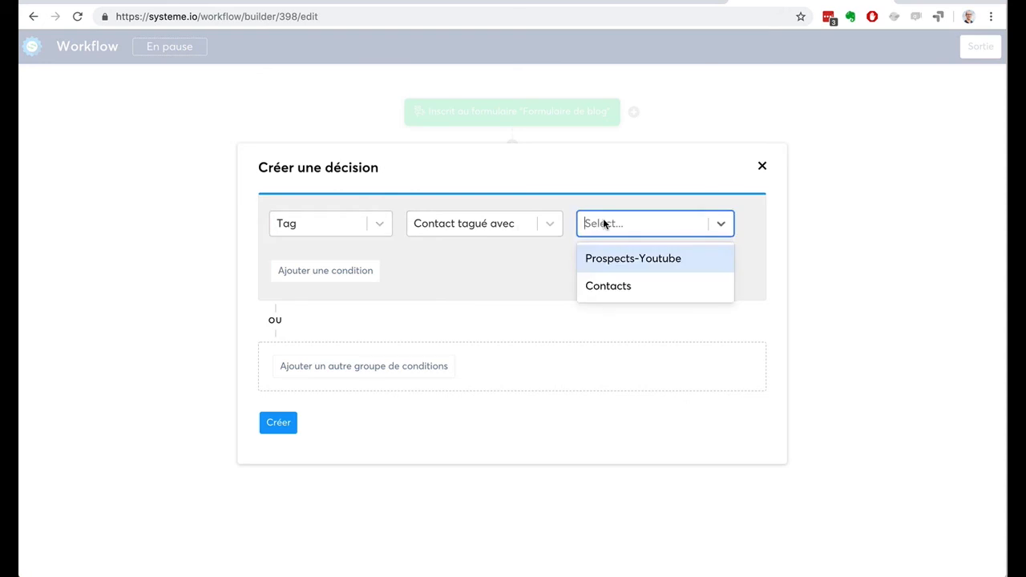
{"action": "left_click", "coordinate": [618, 260]}
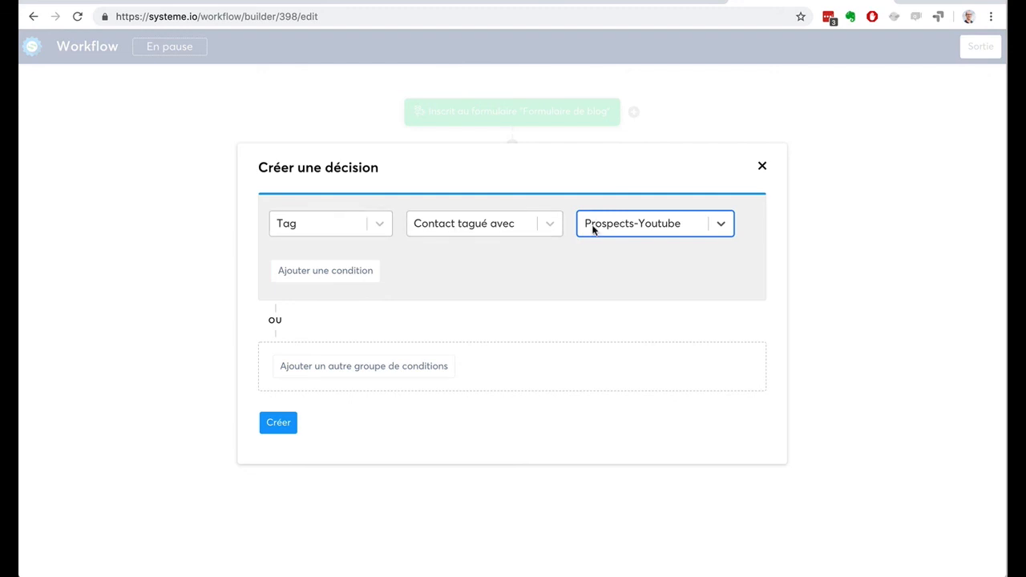
{"action": "left_click", "coordinate": [336, 229]}
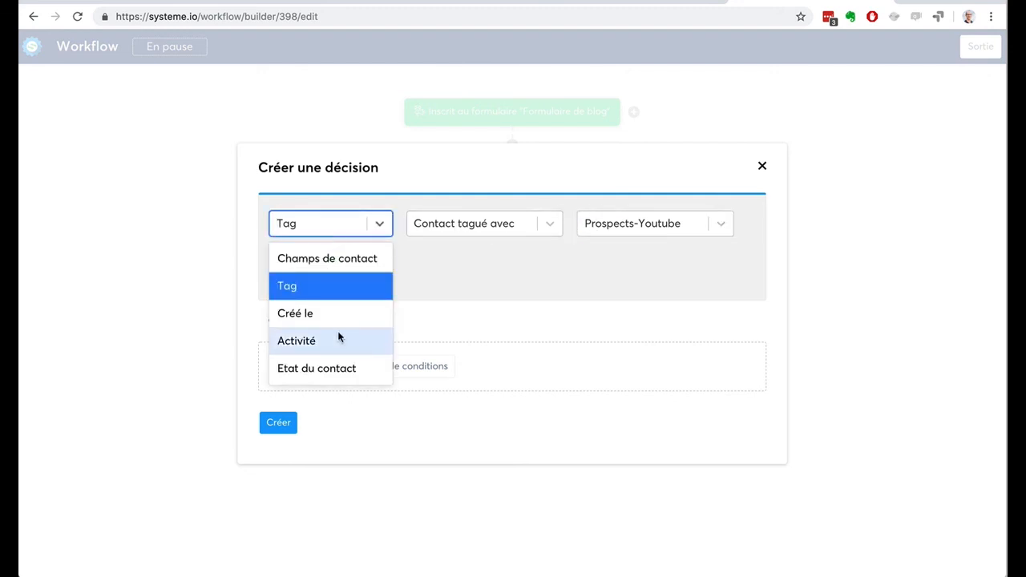
{"action": "left_click", "coordinate": [439, 303]}
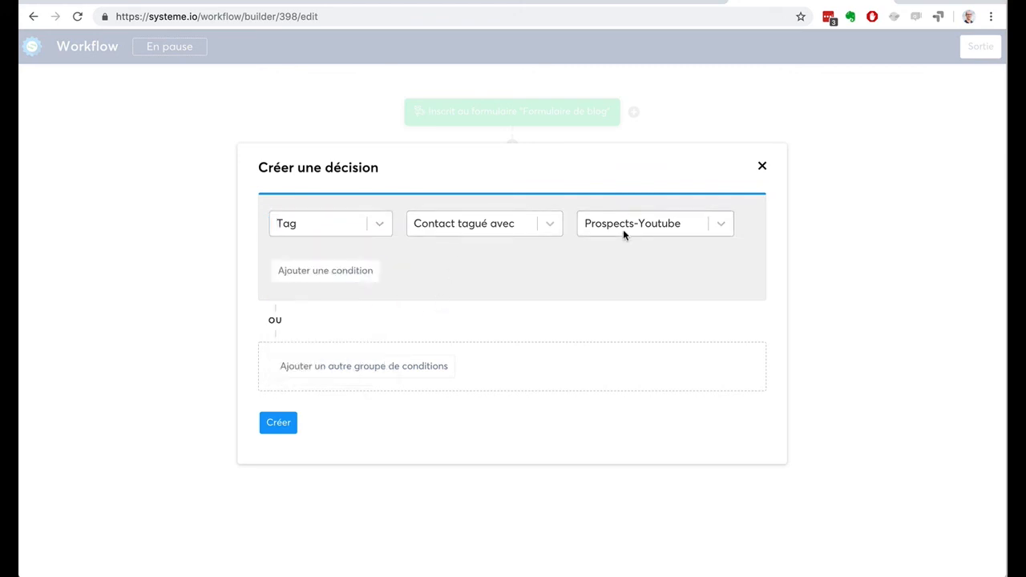
{"action": "scroll", "coordinate": [403, 350], "scroll_direction": "down", "scroll_amount": 1}
{"action": "left_click", "coordinate": [282, 425]}
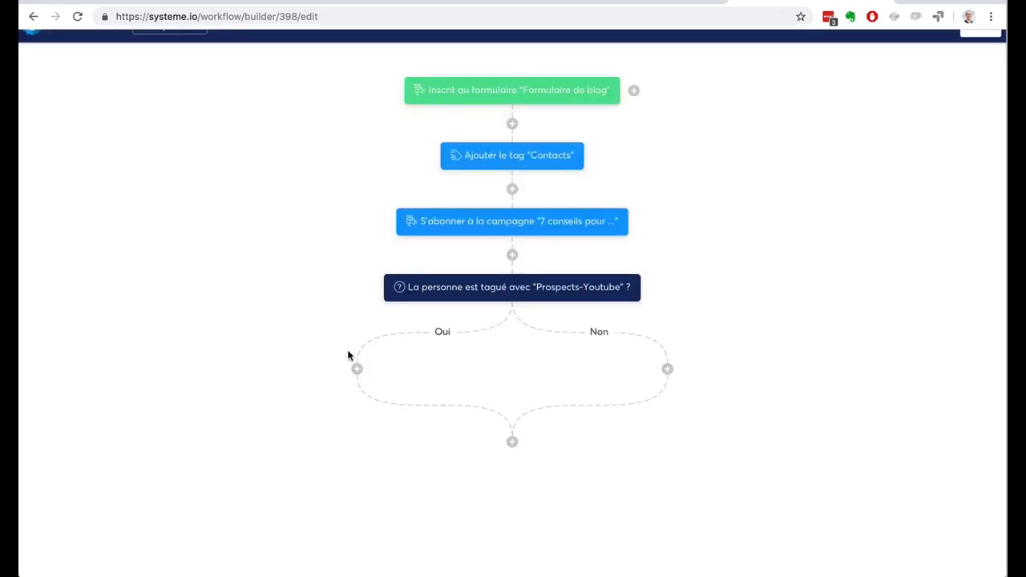
Add a Désinscrire d'une campagne action for "7 conseils pour ..." on the decision's Oui branch
{"action": "left_click", "coordinate": [356, 370]}
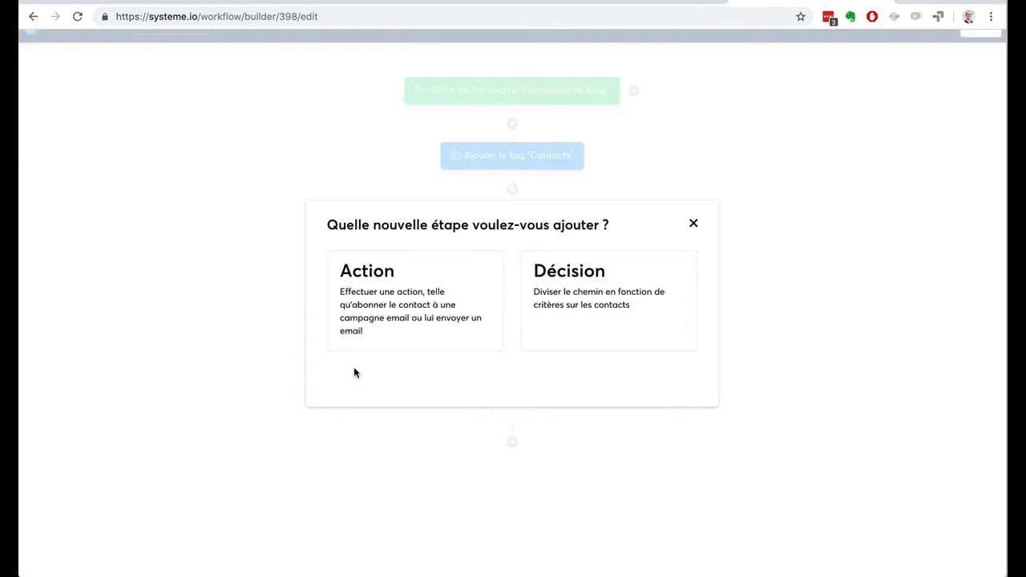
{"action": "left_click", "coordinate": [401, 323]}
{"action": "left_click", "coordinate": [454, 269]}
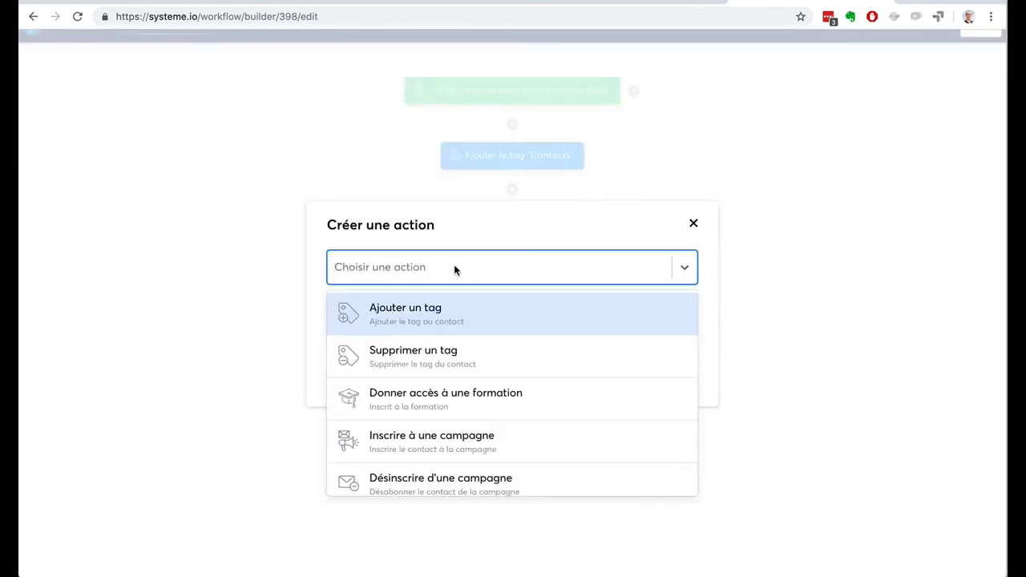
{"action": "scroll", "coordinate": [472, 385], "scroll_direction": "down", "scroll_amount": 1}
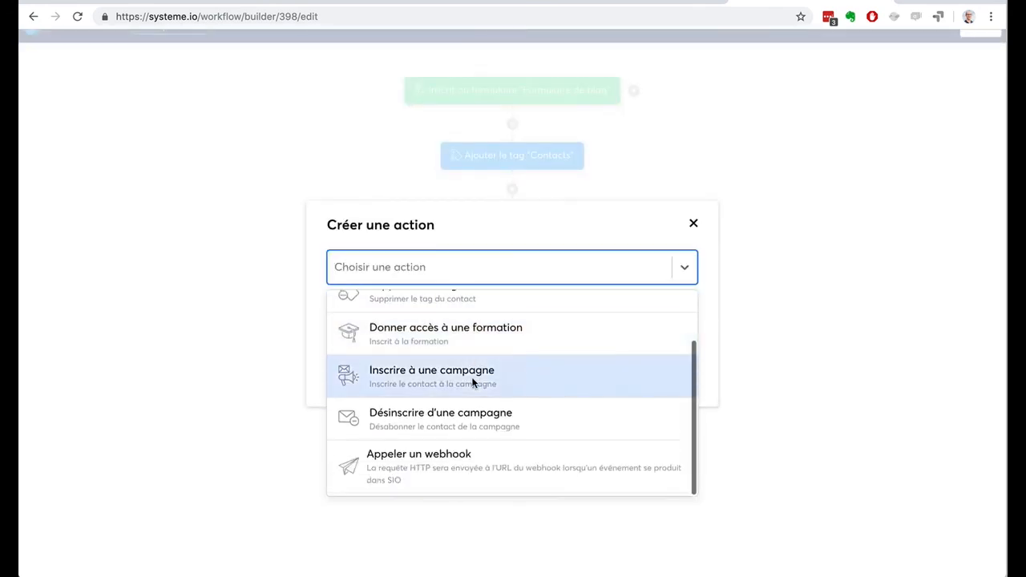
{"action": "left_click", "coordinate": [469, 426]}
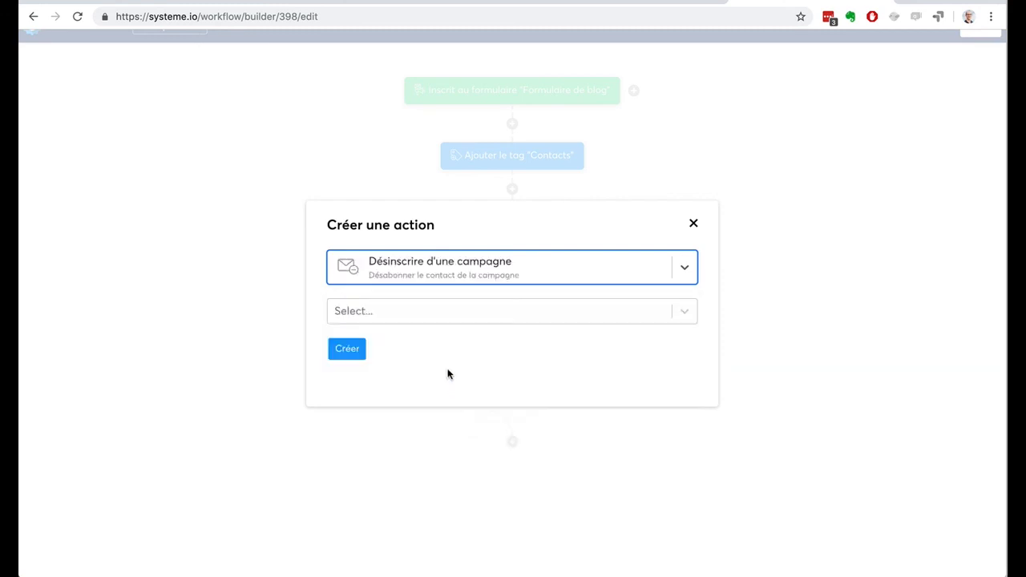
{"action": "left_click", "coordinate": [447, 320]}
{"action": "left_click", "coordinate": [441, 348]}
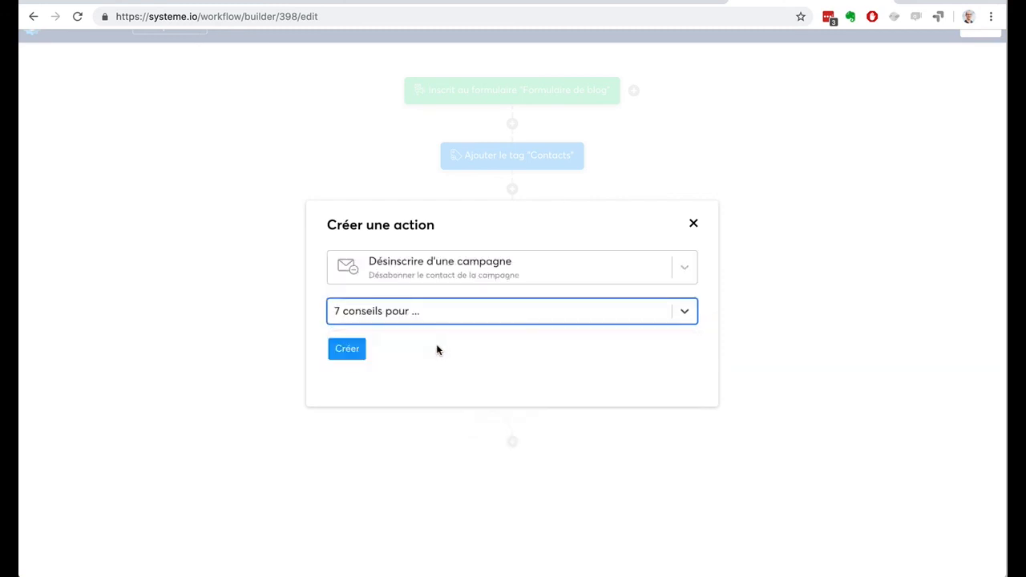
{"action": "left_click", "coordinate": [350, 350]}
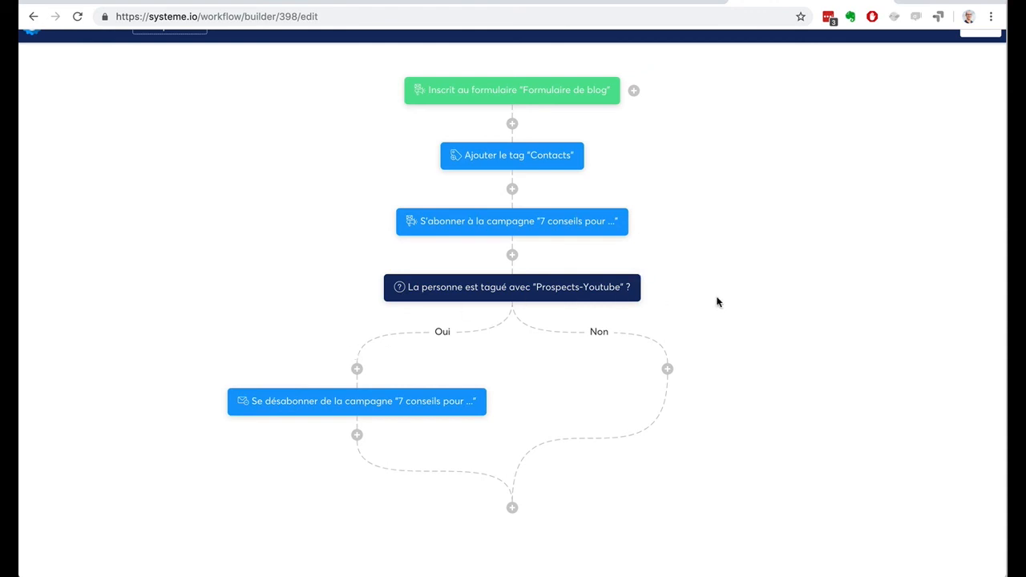
{"action": "scroll", "coordinate": [717, 302], "scroll_direction": "up", "scroll_amount": 1}
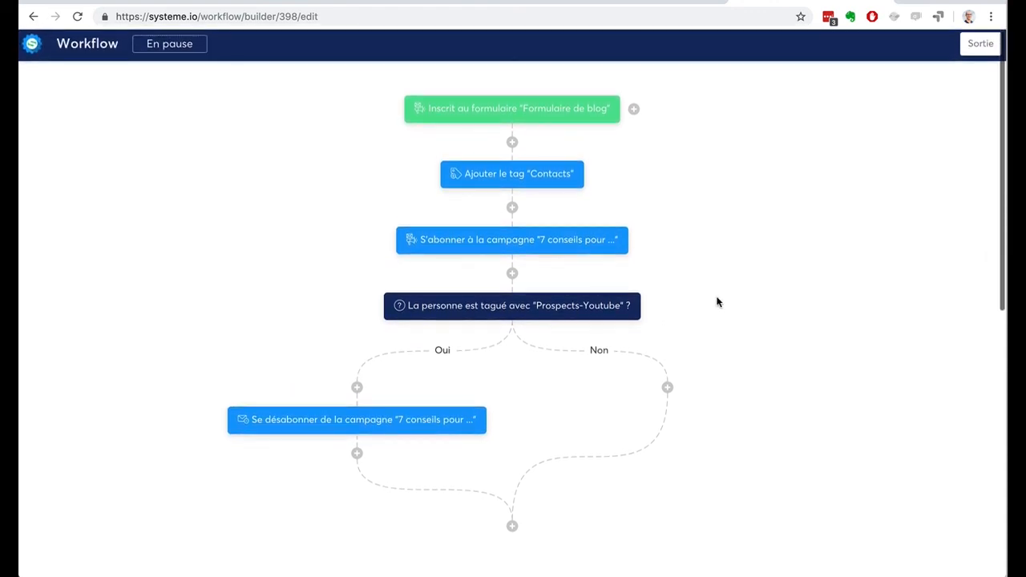